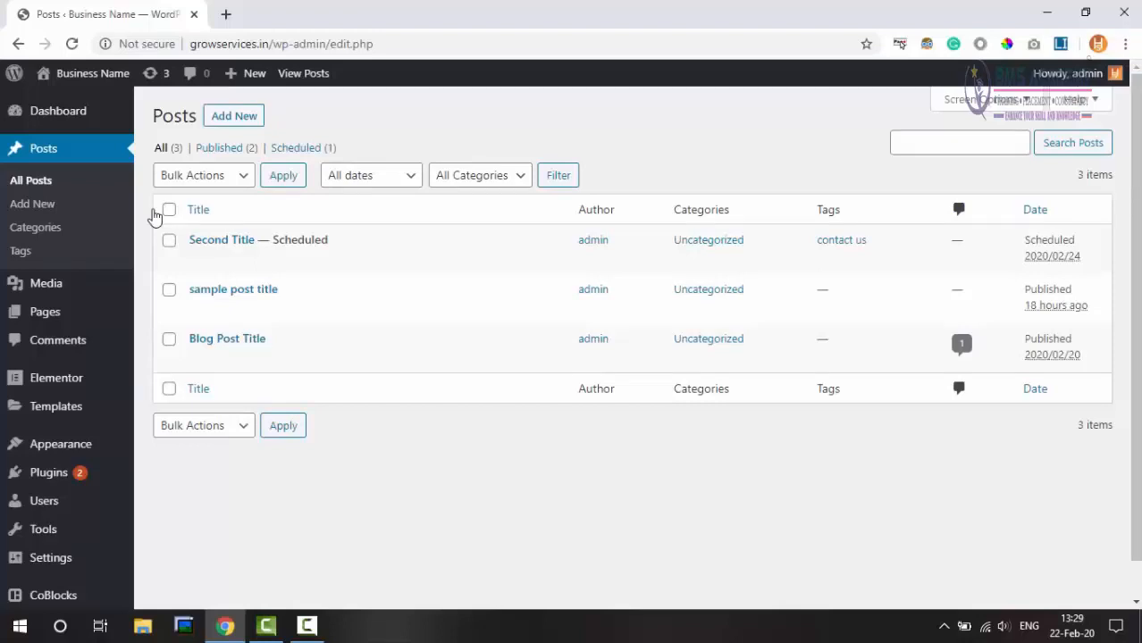
# Step: Open the site's blog page in a new tab and look through its published posts
pyautogui.rightClick(311, 79)
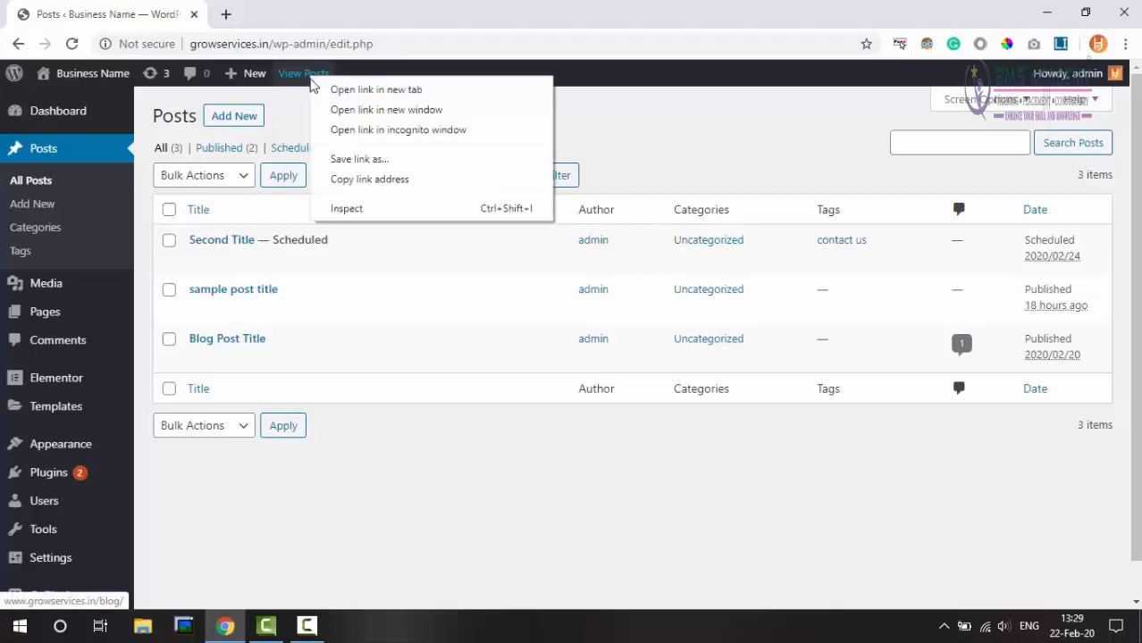
pyautogui.click(326, 89)
pyautogui.click(254, 10)
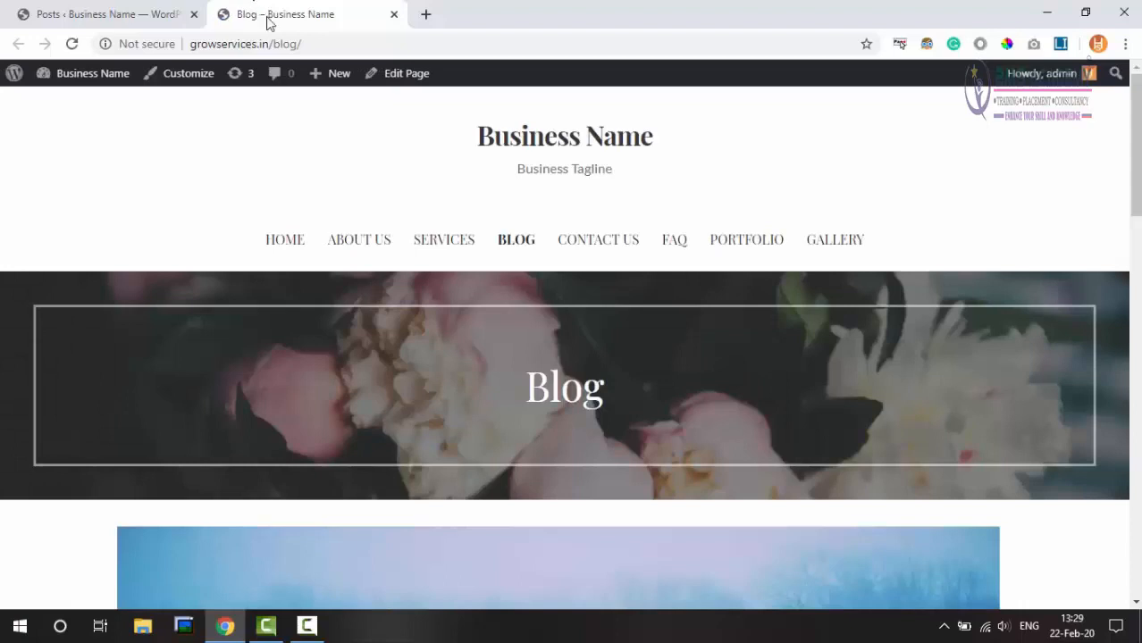
pyautogui.scroll(-3, 790, 337)
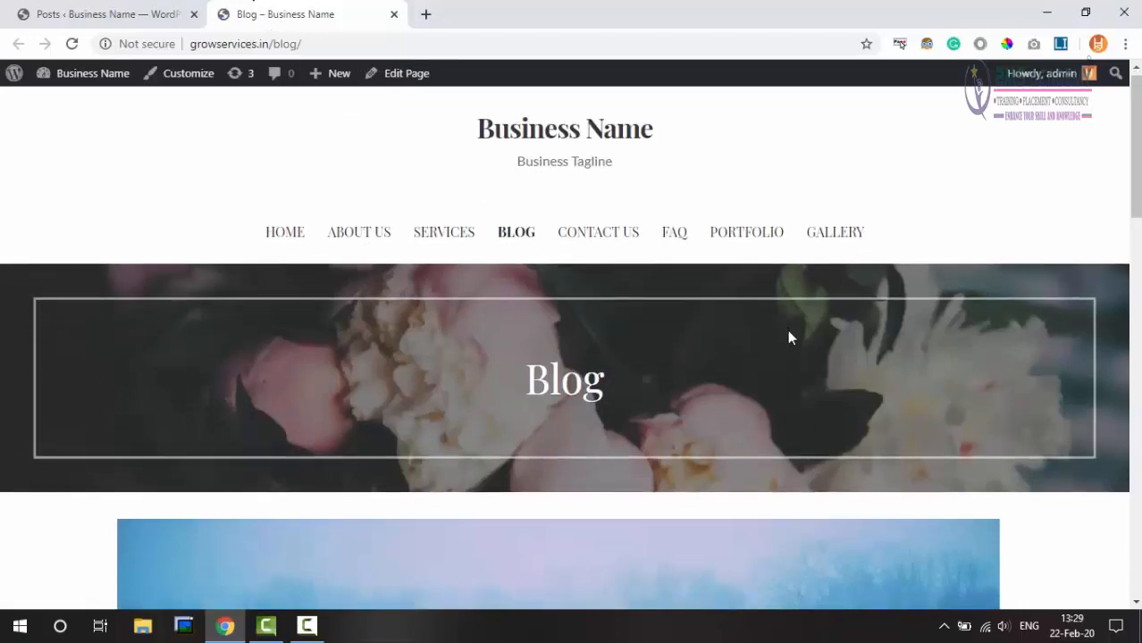
pyautogui.scroll(-3, 790, 337)
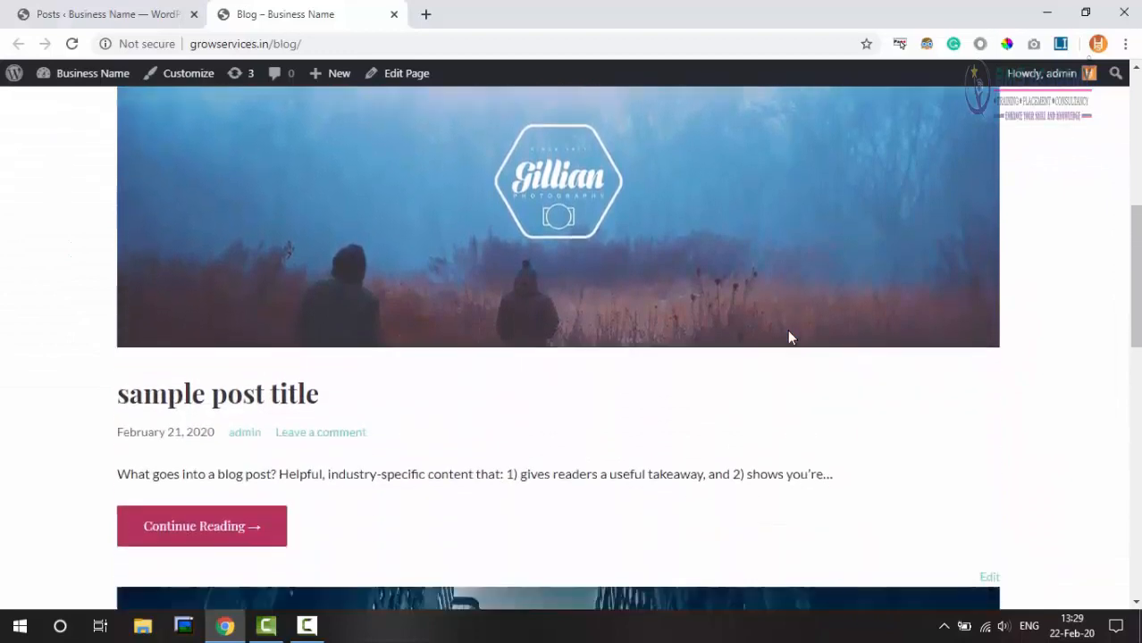
pyautogui.scroll(-3, 790, 337)
pyautogui.scroll(-5, 789, 337)
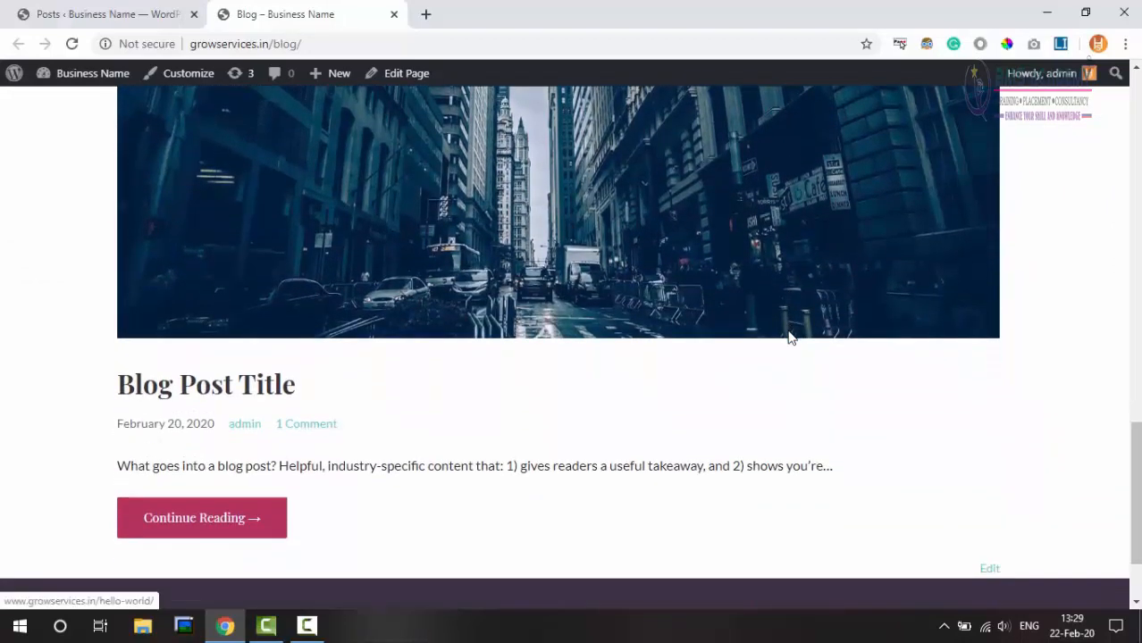
pyautogui.scroll(15, 790, 337)
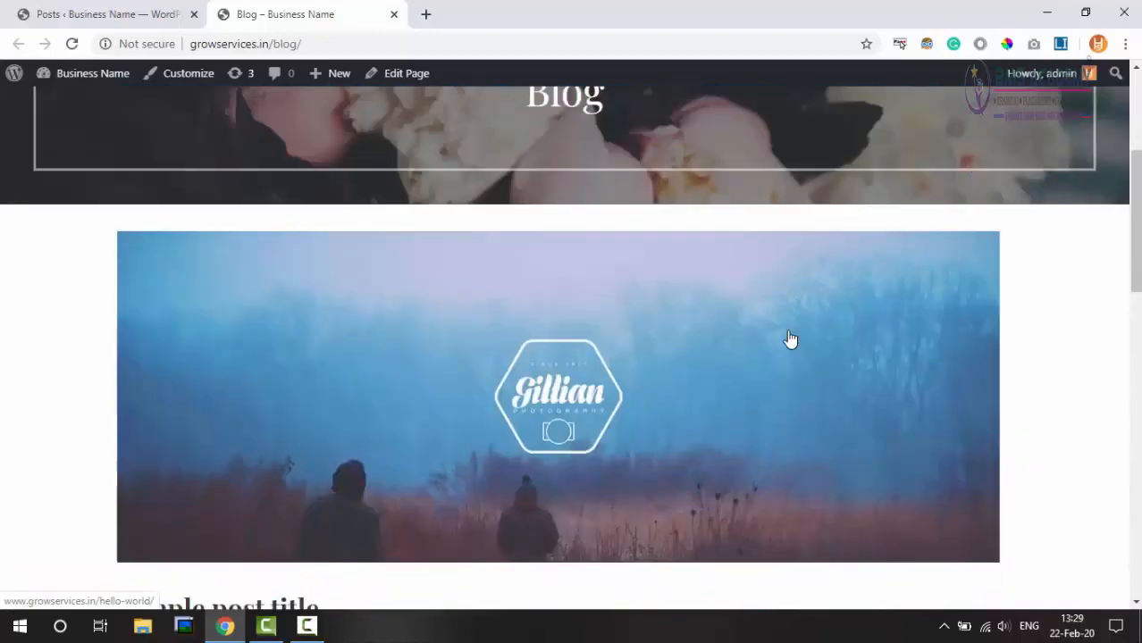
# Step: Open the scheduled post "Second Title" from the posts list for editing and expand its Categories settings
pyautogui.click(120, 9)
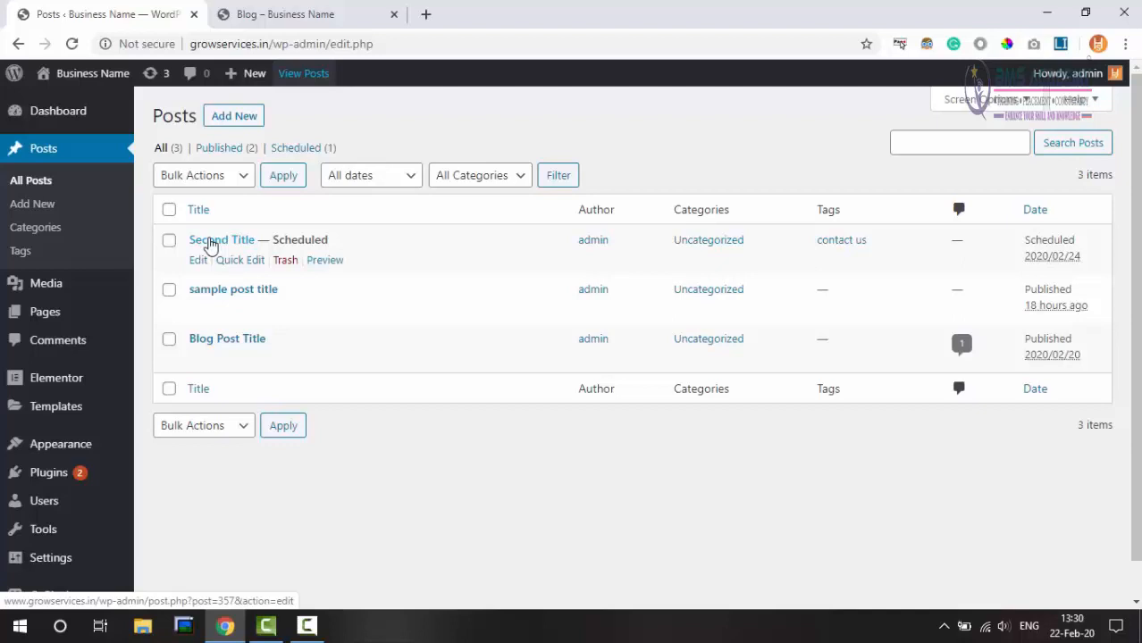
pyautogui.click(210, 240)
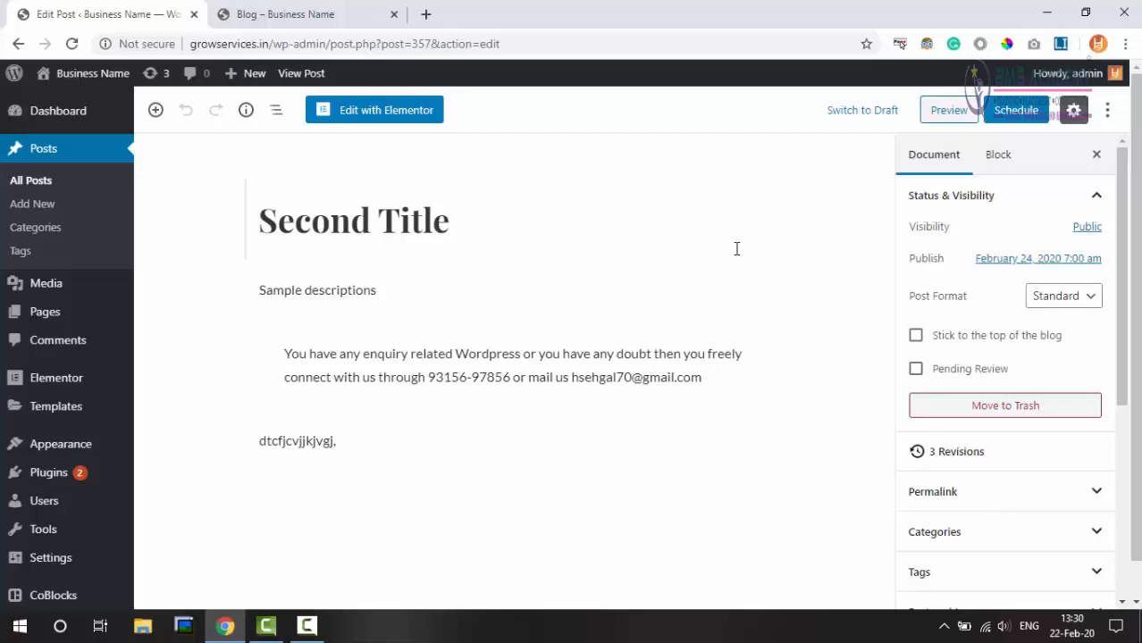
pyautogui.click(1089, 196)
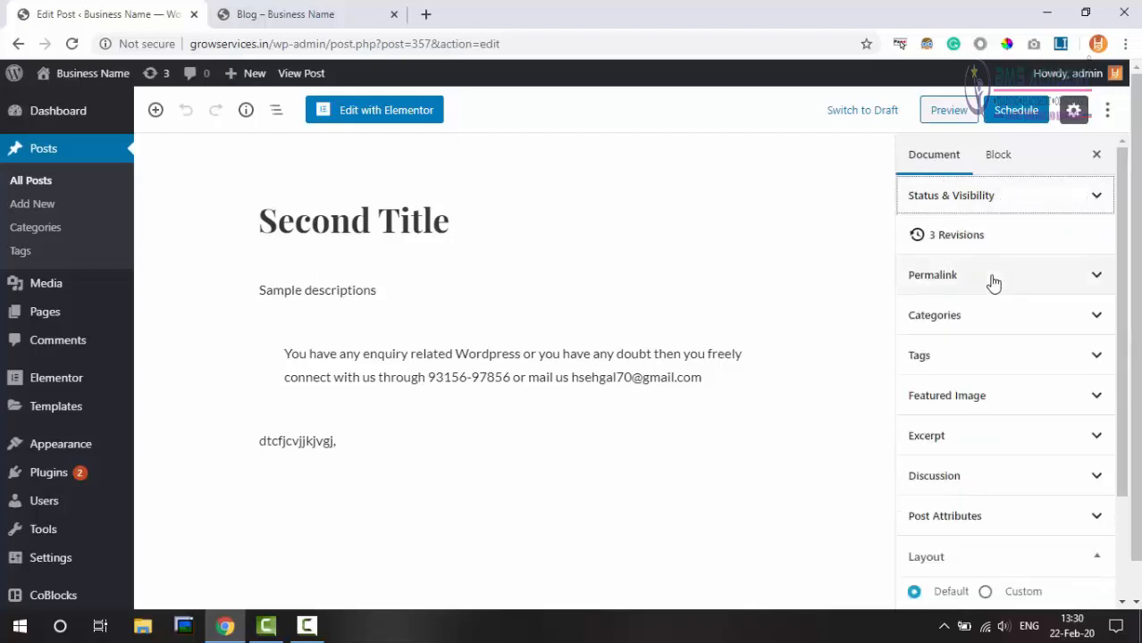
pyautogui.click(1096, 320)
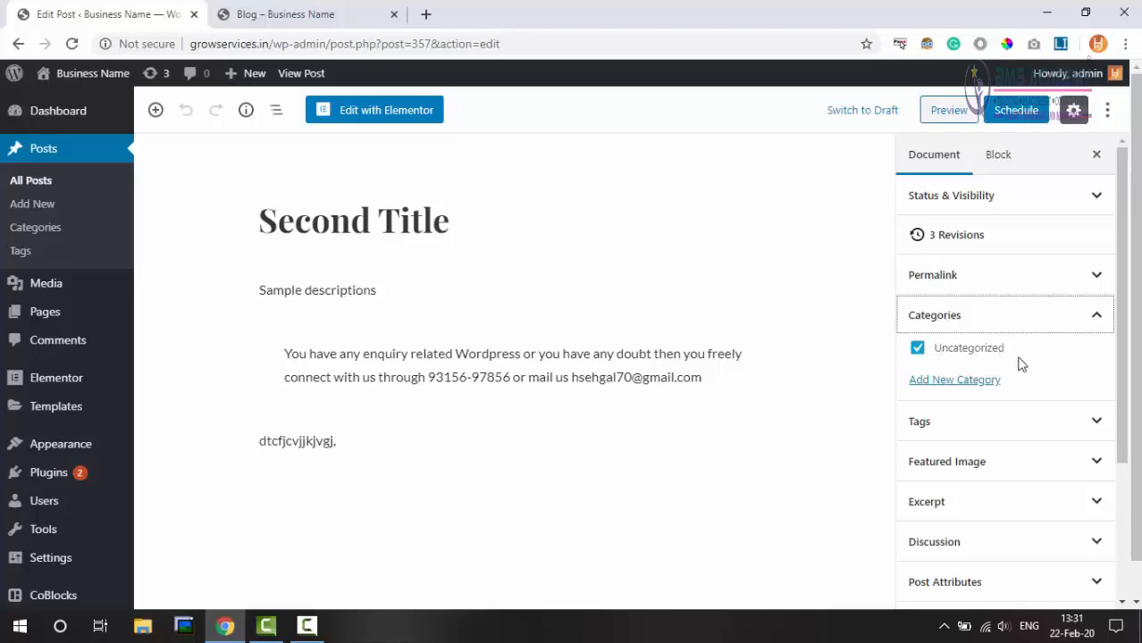
# Step: Add a new category named "new posts" with no parent category to the post
pyautogui.click(963, 384)
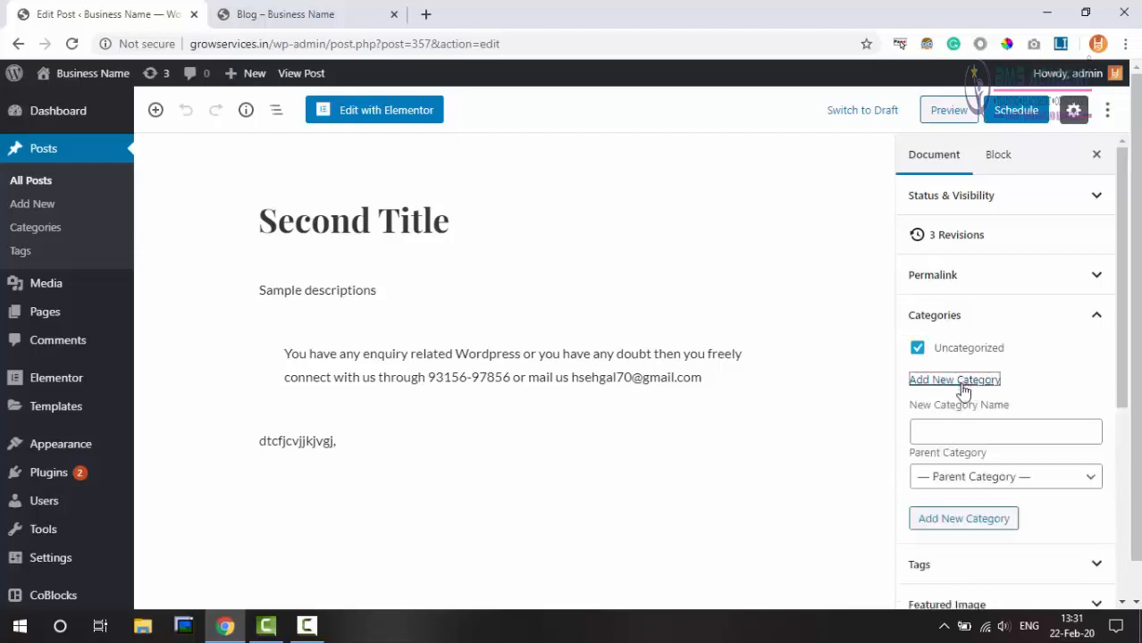
pyautogui.click(978, 425)
pyautogui.write('new po')
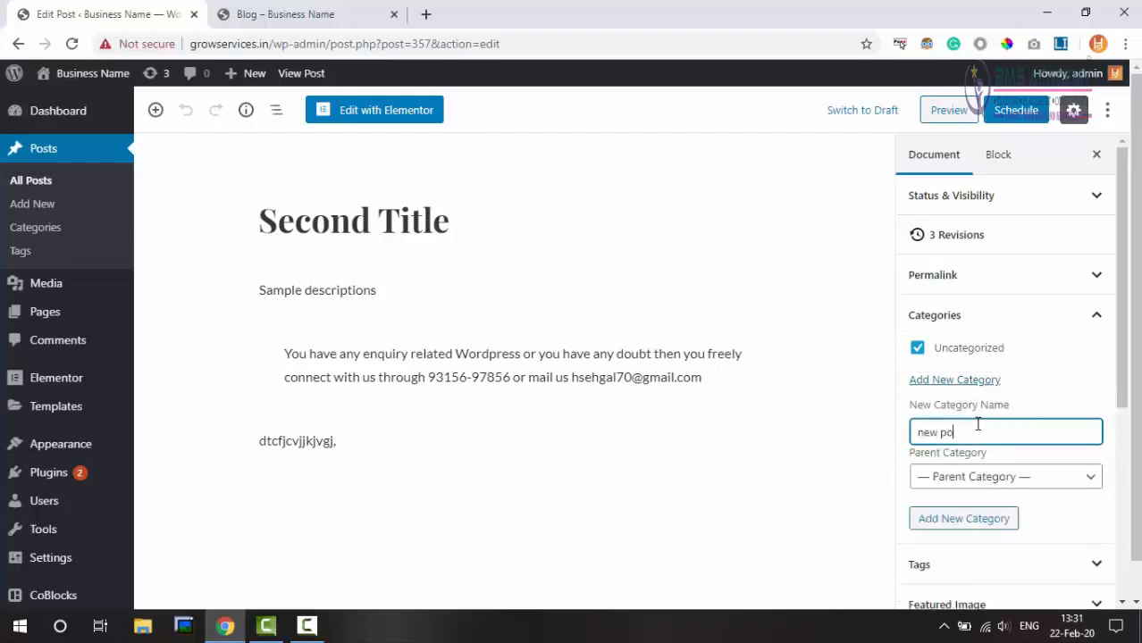
pyautogui.write('sts')
pyautogui.click(969, 477)
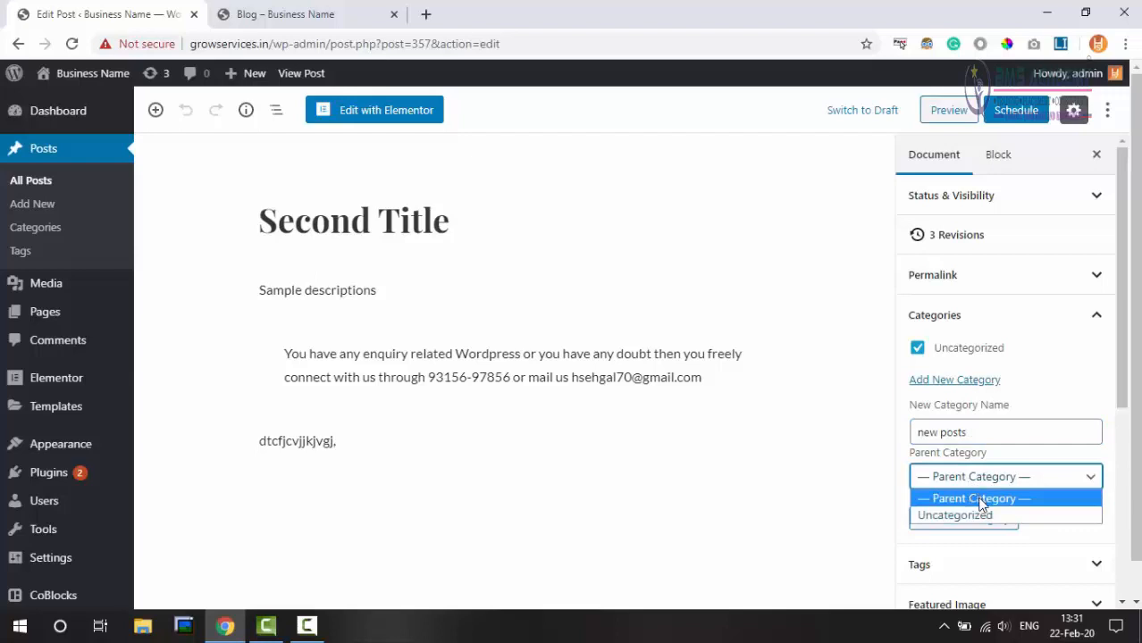
pyautogui.click(976, 498)
pyautogui.click(972, 523)
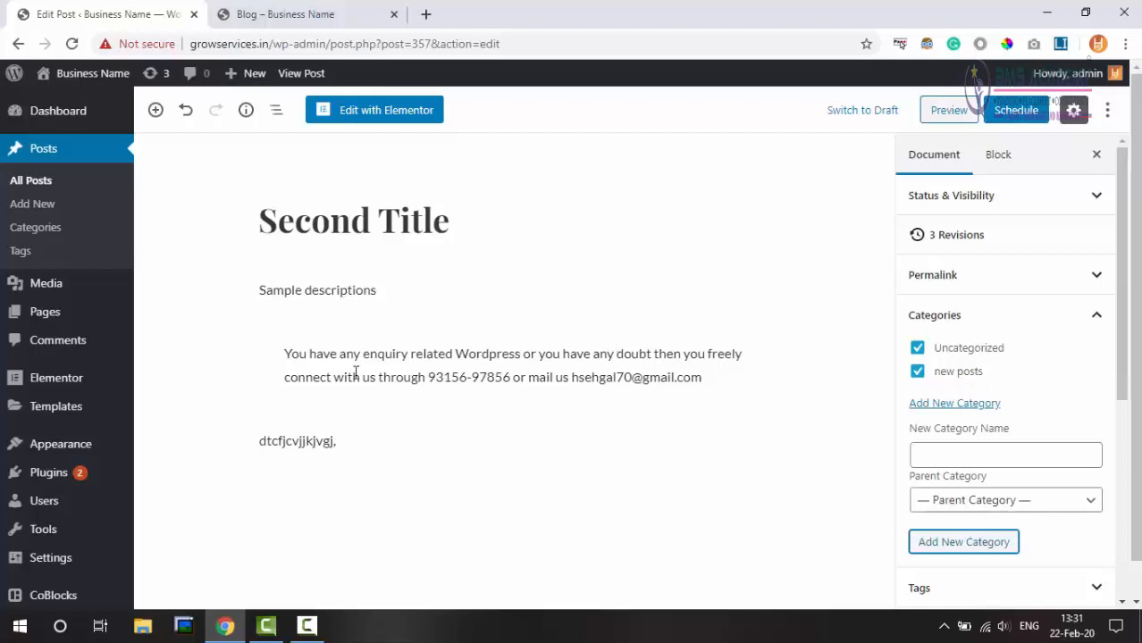
# Step: Open the site's Writing settings in a new tab and switch to it
pyautogui.moveTo(68, 534)
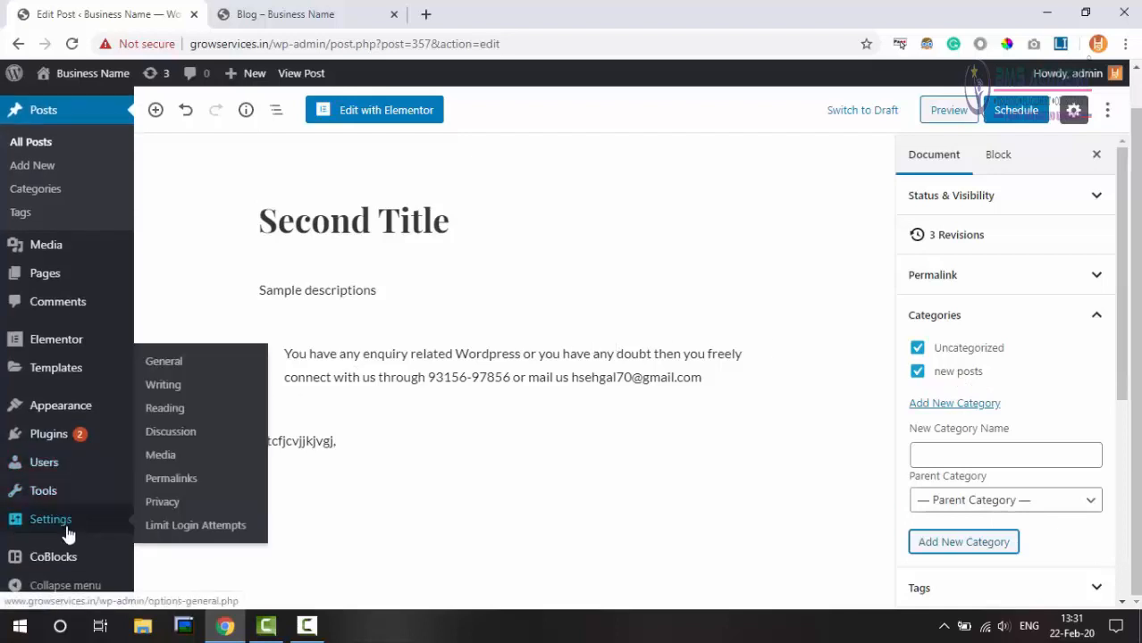
pyautogui.rightClick(185, 392)
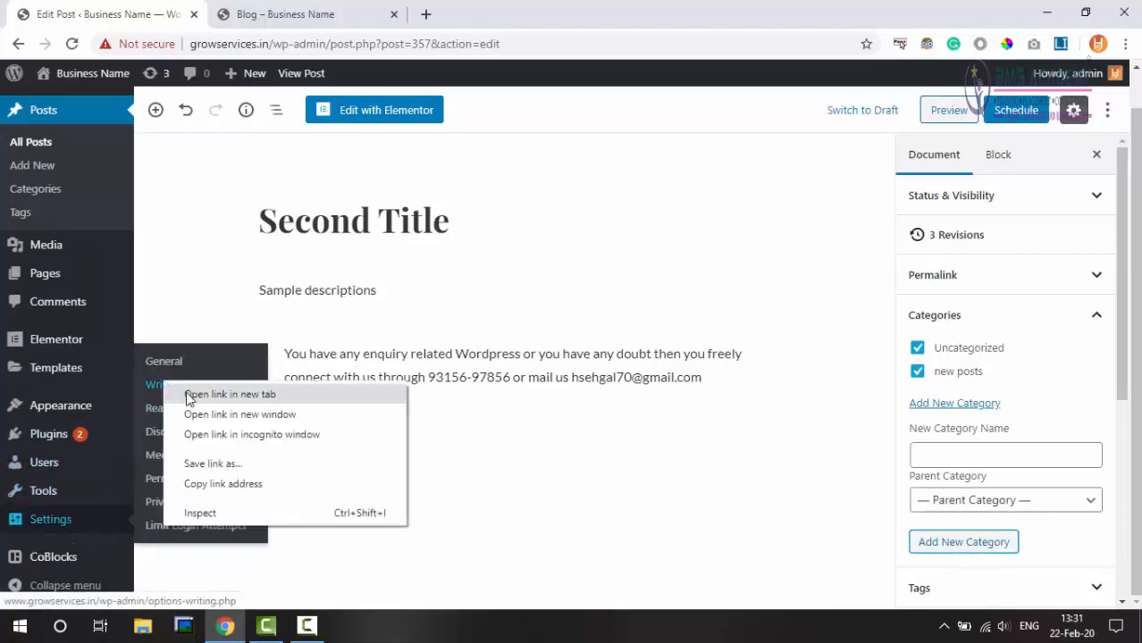
pyautogui.click(188, 396)
pyautogui.click(490, 7)
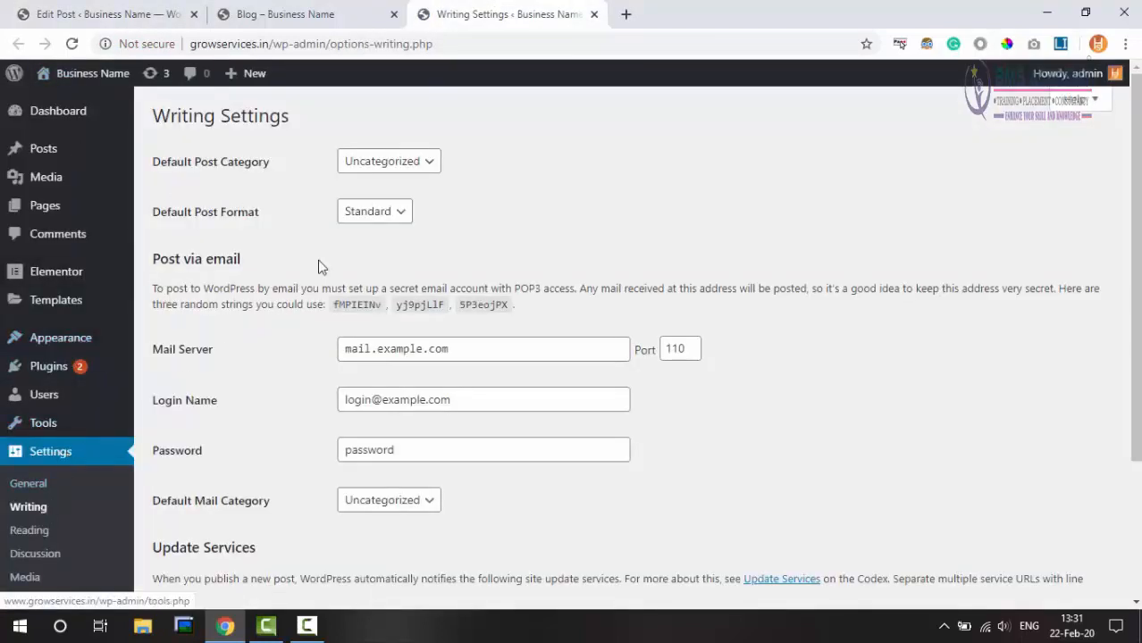
# Step: Set the default post category to "new posts" and save the writing settings
pyautogui.click(387, 167)
pyautogui.click(375, 183)
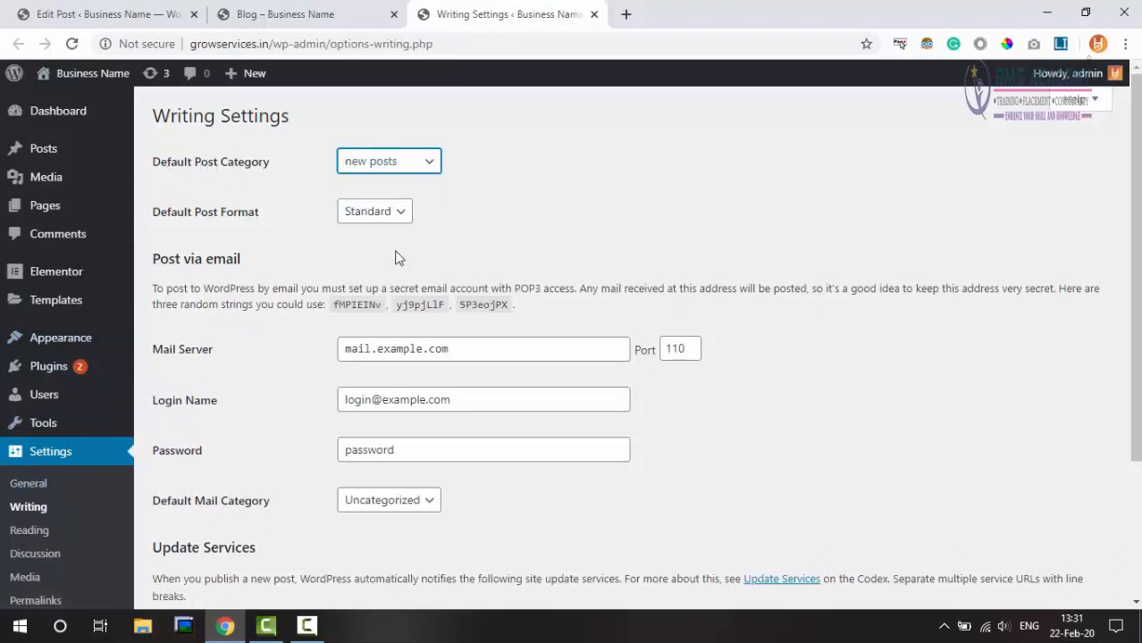
pyautogui.scroll(-3, 411, 313)
pyautogui.click(194, 530)
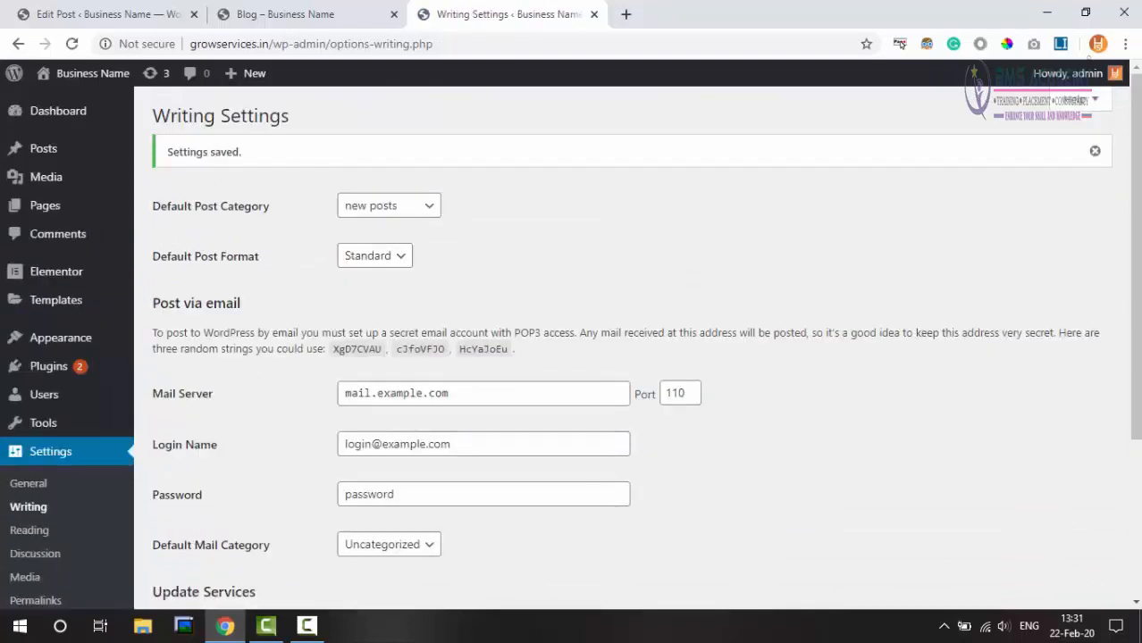
pyautogui.click(309, 14)
pyautogui.moveTo(322, 80)
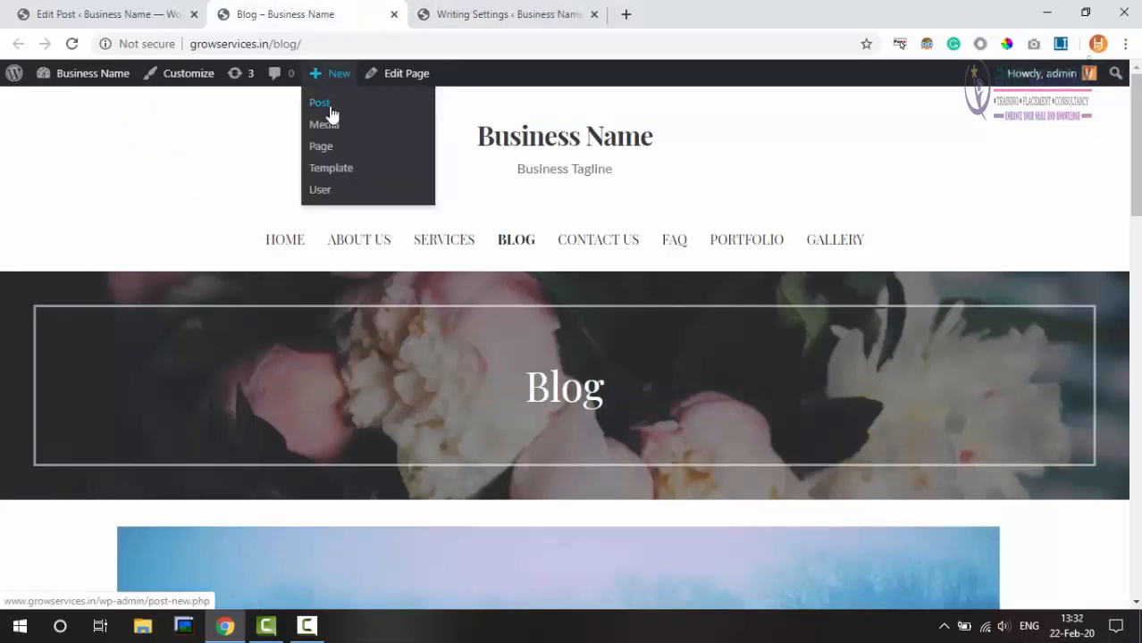
pyautogui.click(87, 8)
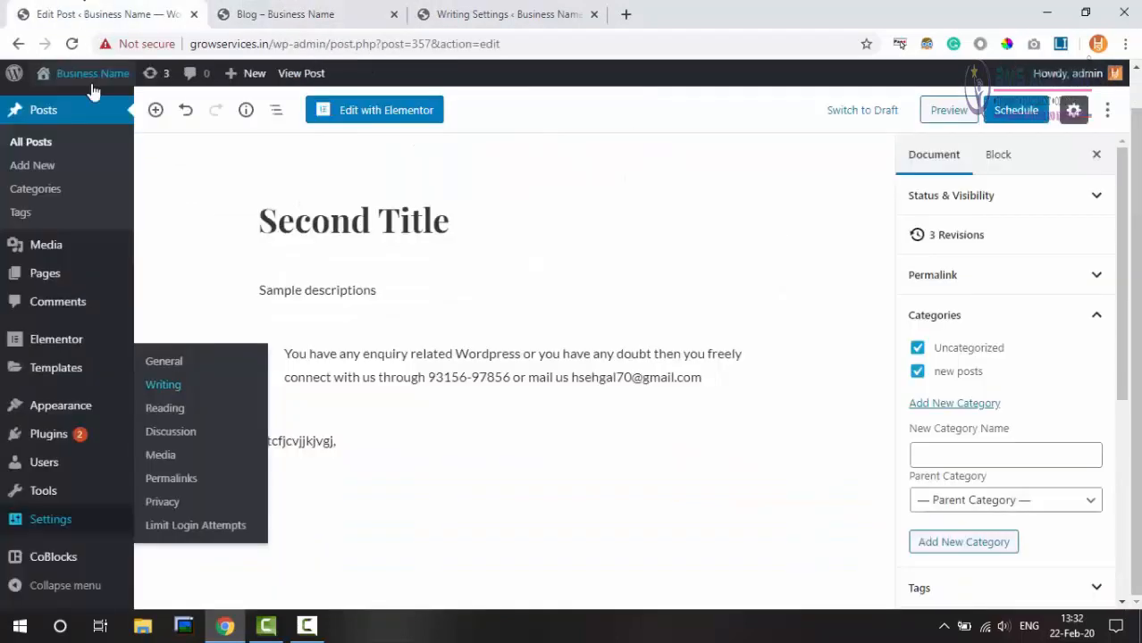
pyautogui.scroll(1, 117, 150)
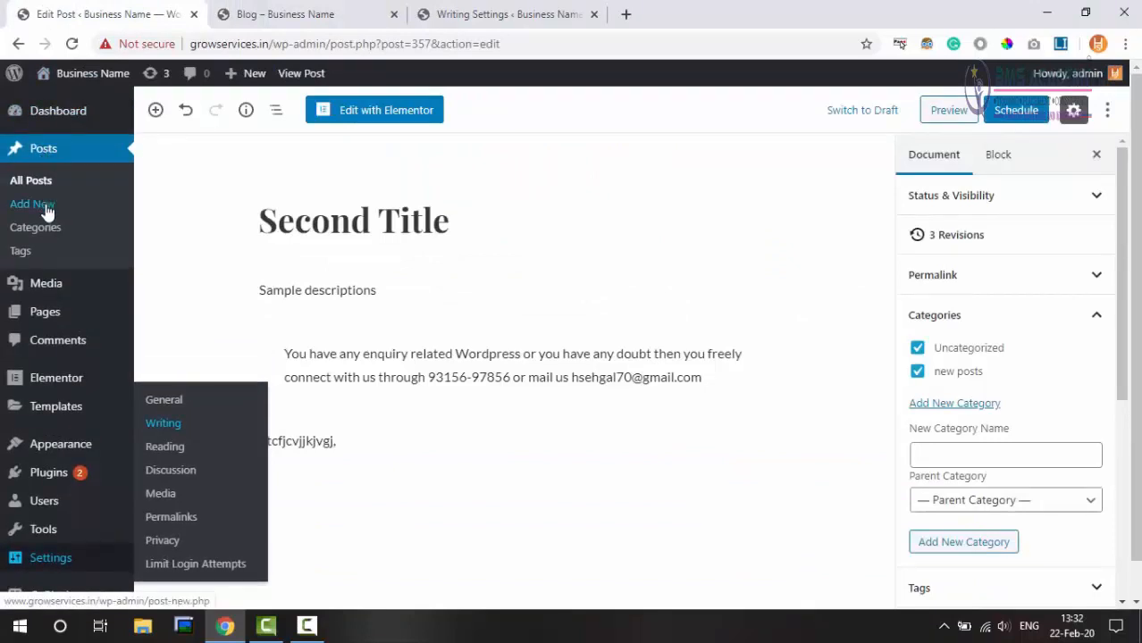
# Step: Create a new post from the blog page titled "third post under new category" with the paragraph "sample description"
pyautogui.click(240, 13)
pyautogui.moveTo(319, 73)
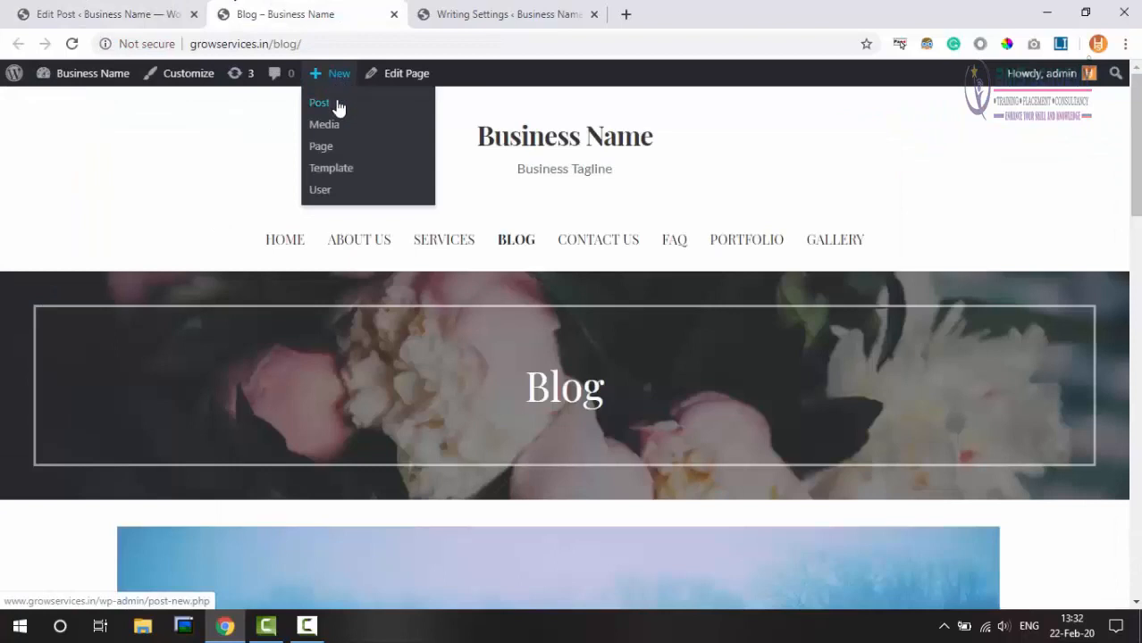
pyautogui.click(340, 108)
pyautogui.click(344, 290)
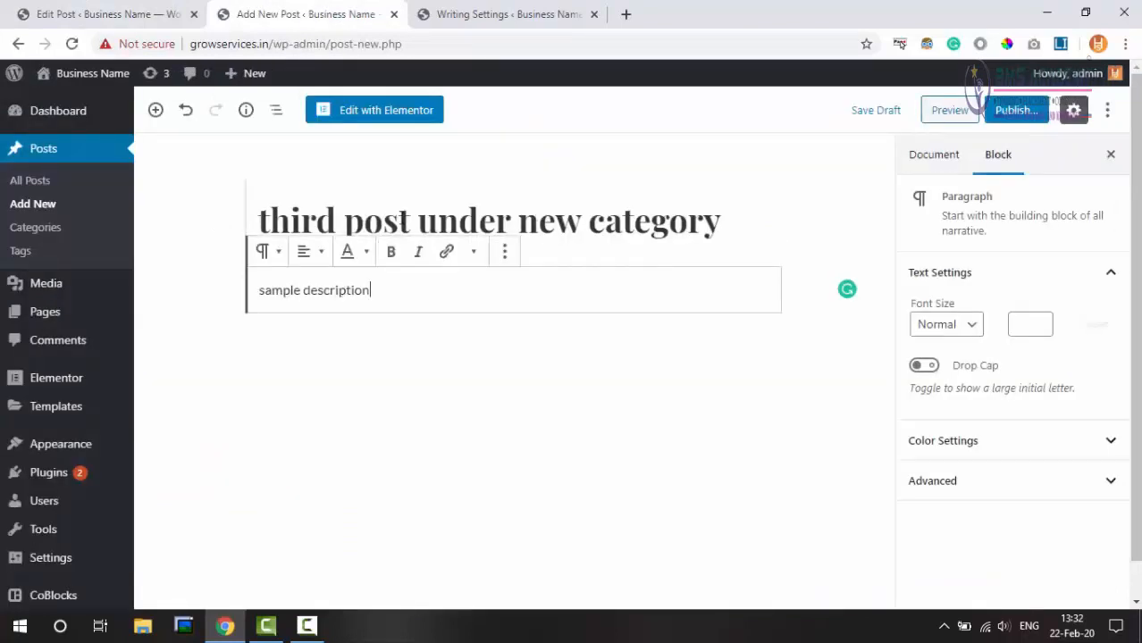
pyautogui.click(576, 212)
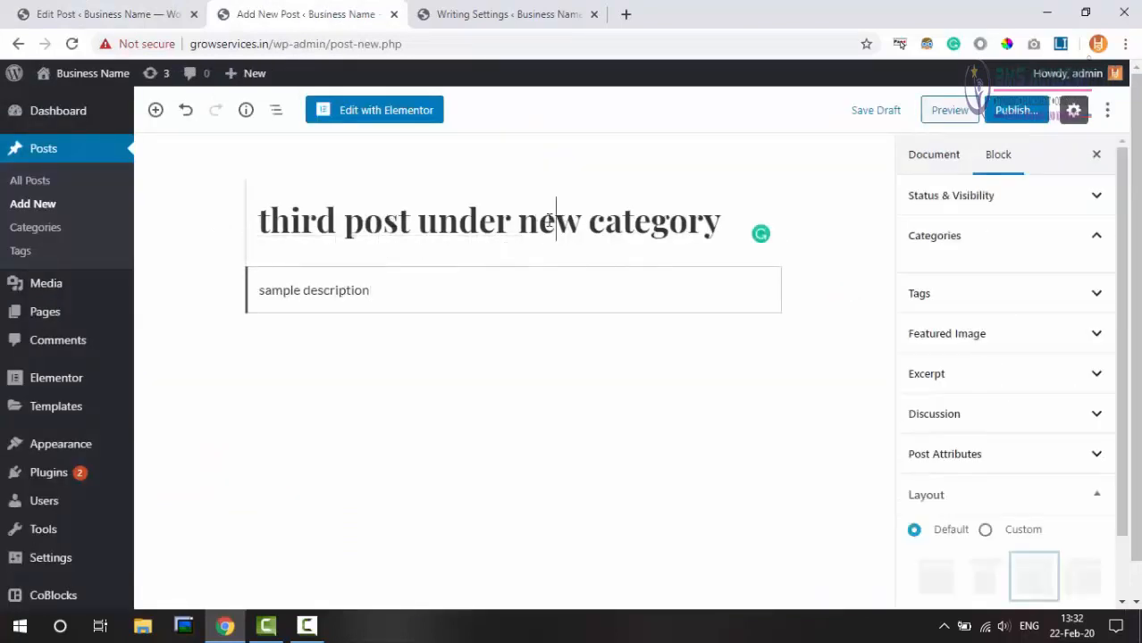
pyautogui.click(354, 290)
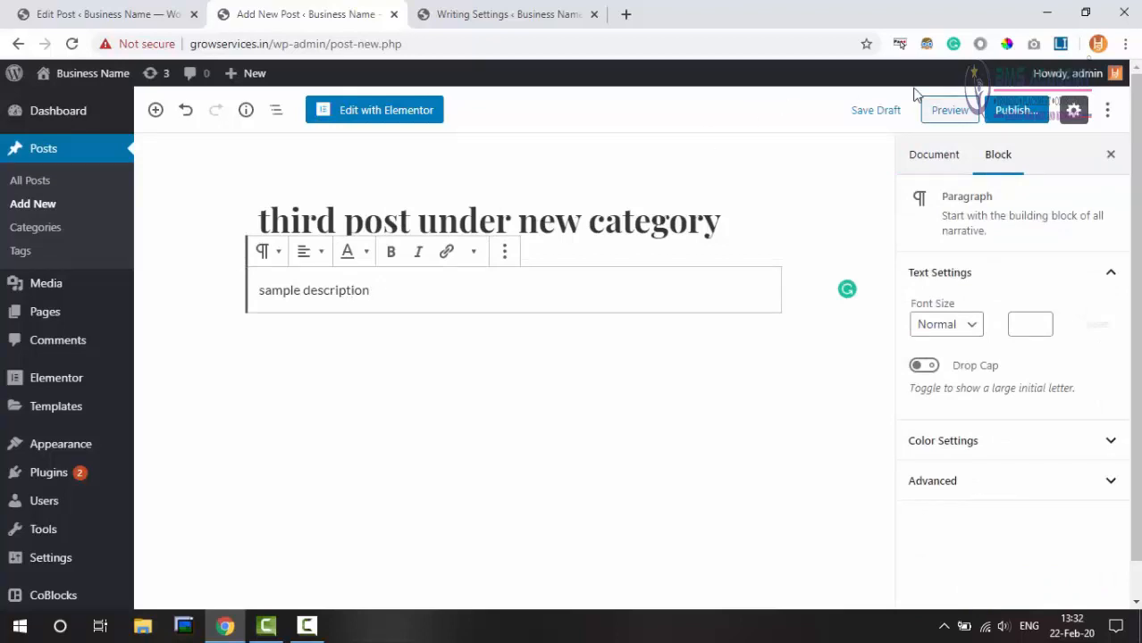
# Step: Publish the new post and display its document settings to check the assigned category
pyautogui.click(1014, 112)
pyautogui.click(1015, 111)
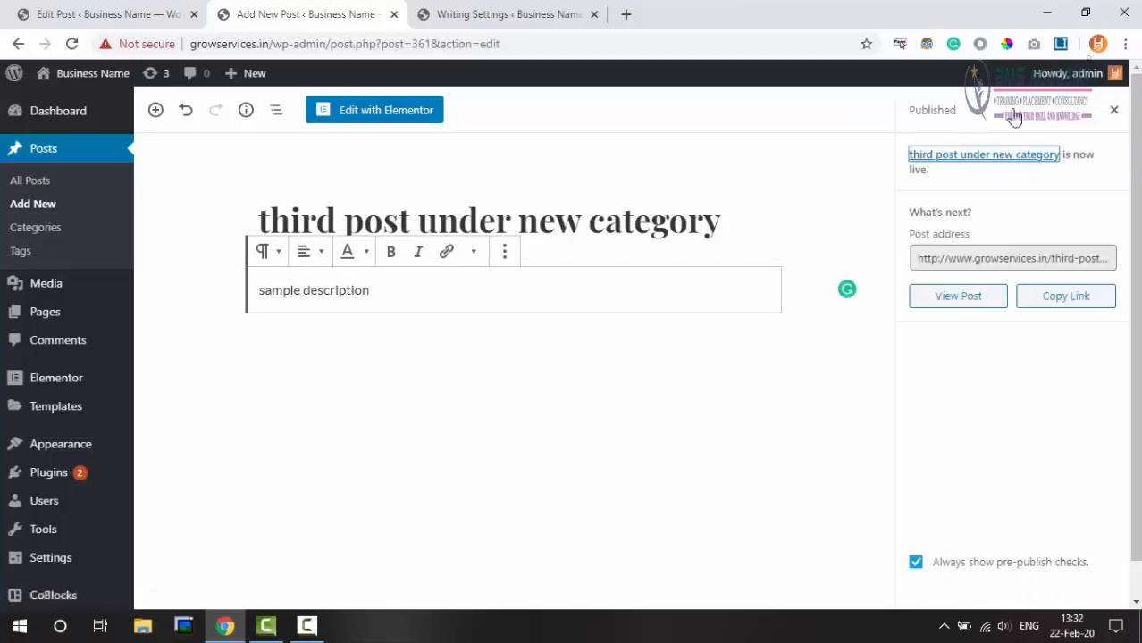
pyautogui.click(1114, 109)
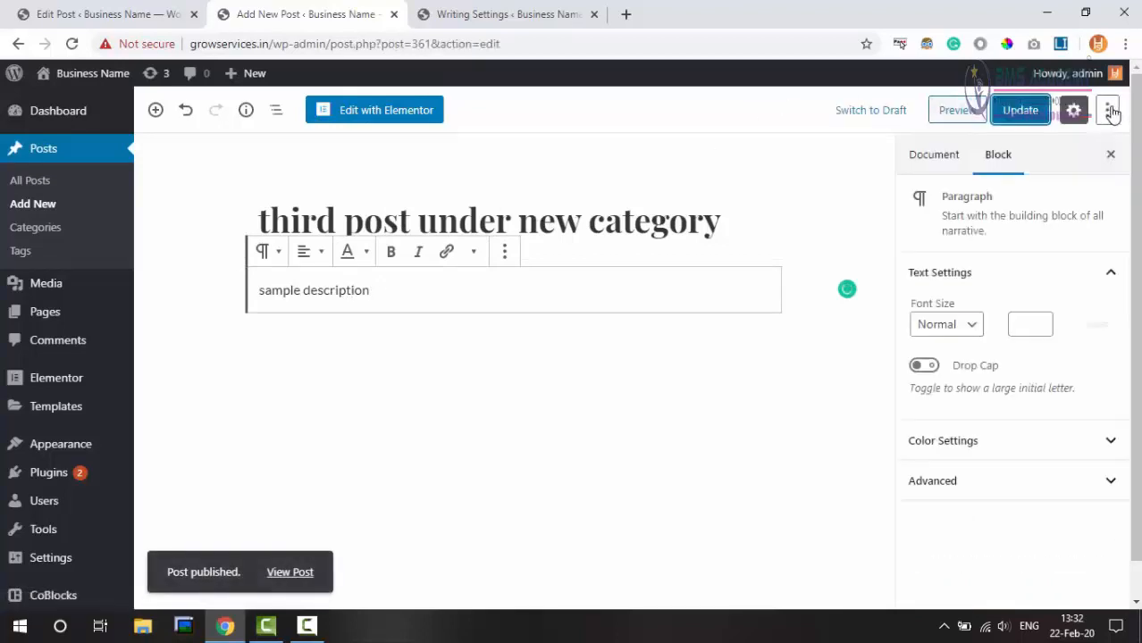
pyautogui.click(932, 159)
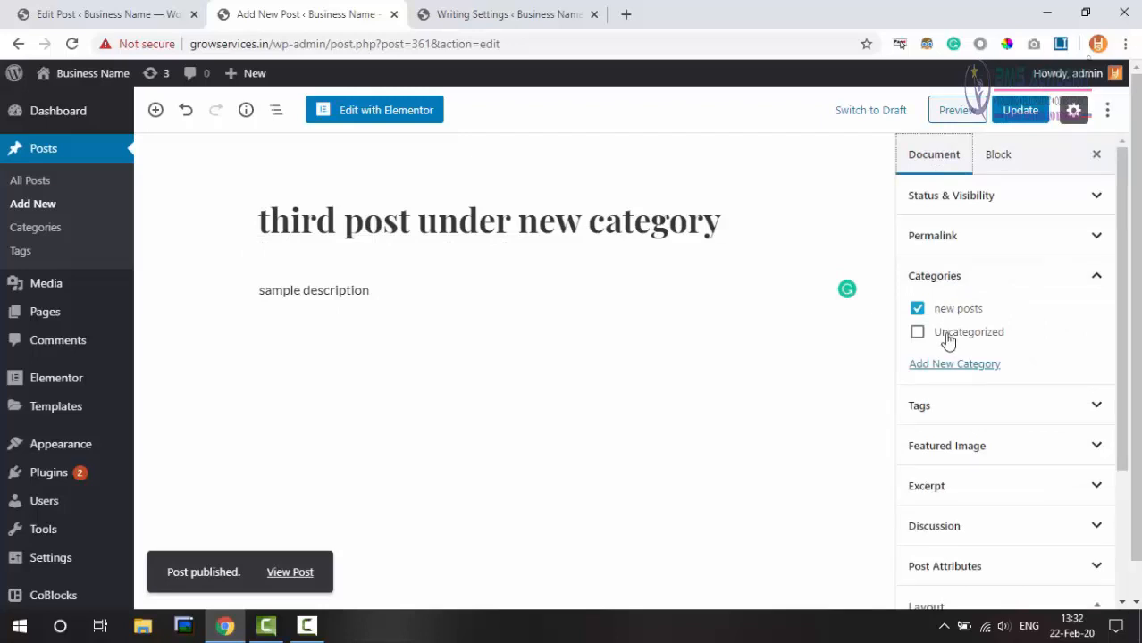
# Step: Review the default post category choices in the Writing settings, keeping "new posts" selected
pyautogui.click(493, 13)
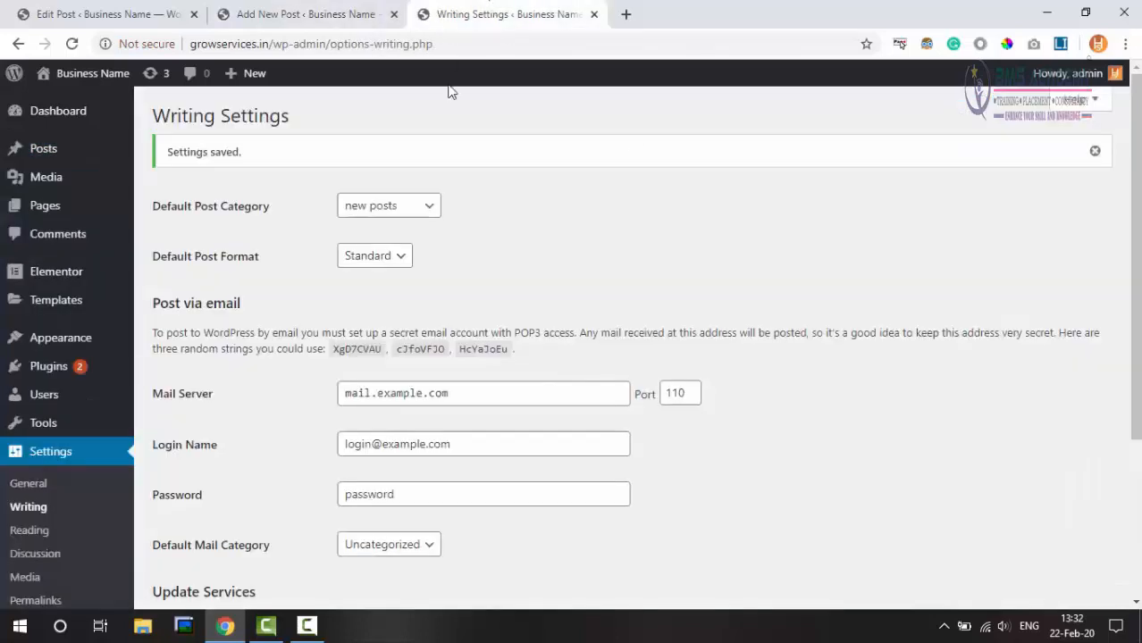
pyautogui.click(399, 212)
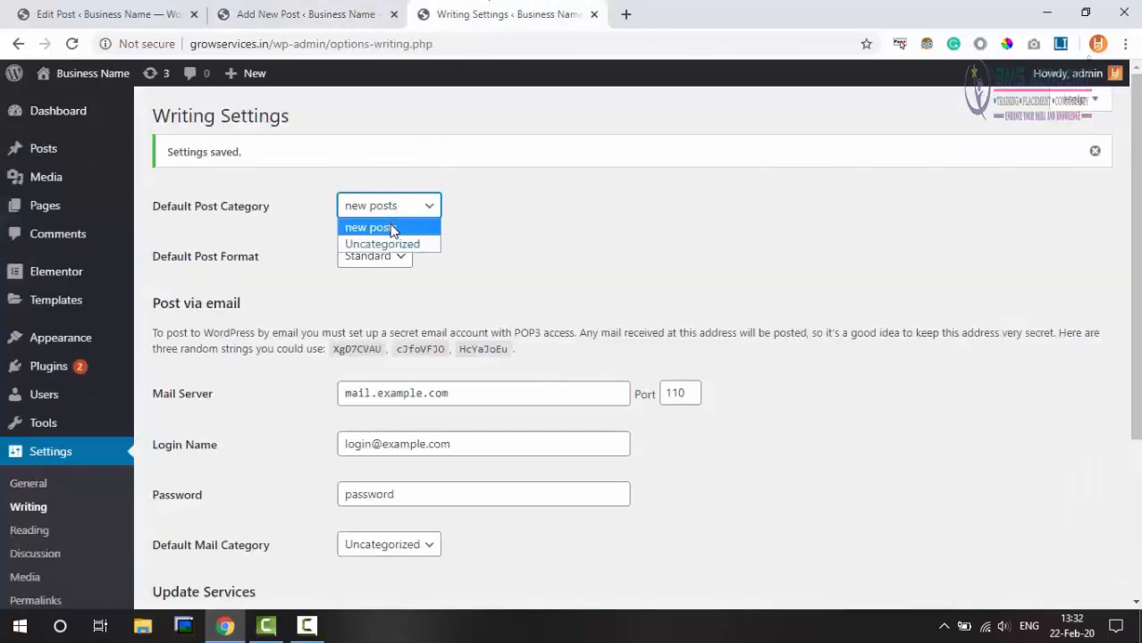
pyautogui.click(391, 230)
pyautogui.click(268, 10)
# Step: Add a new category named "category 1" without a parent to the "Second Title" post
pyautogui.click(130, 12)
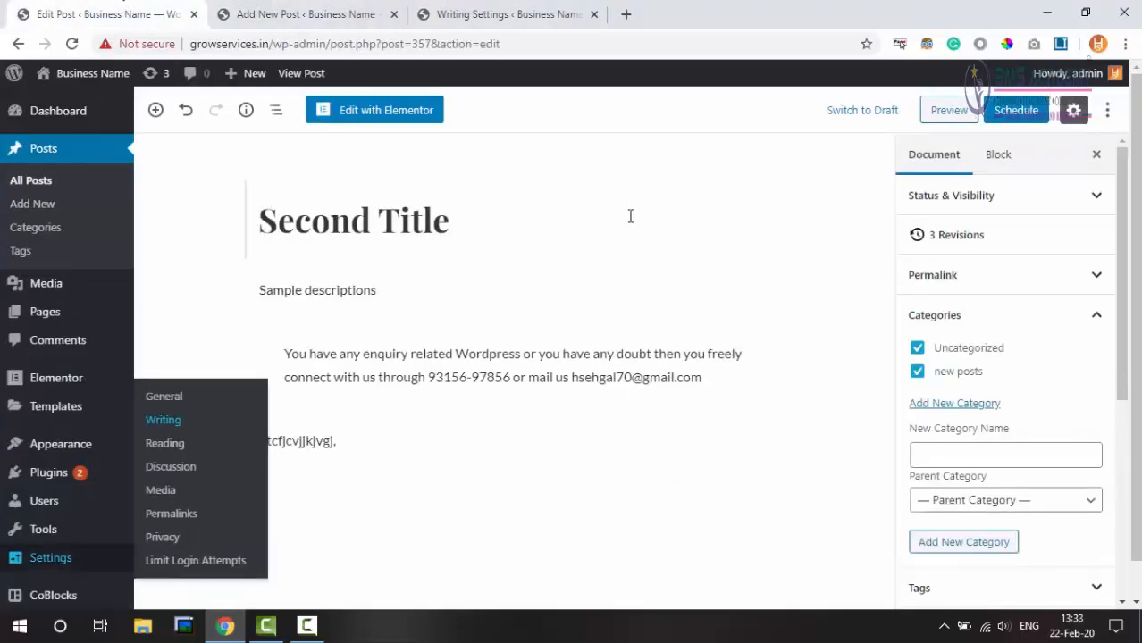
pyautogui.click(961, 407)
pyautogui.click(961, 404)
pyautogui.click(961, 404)
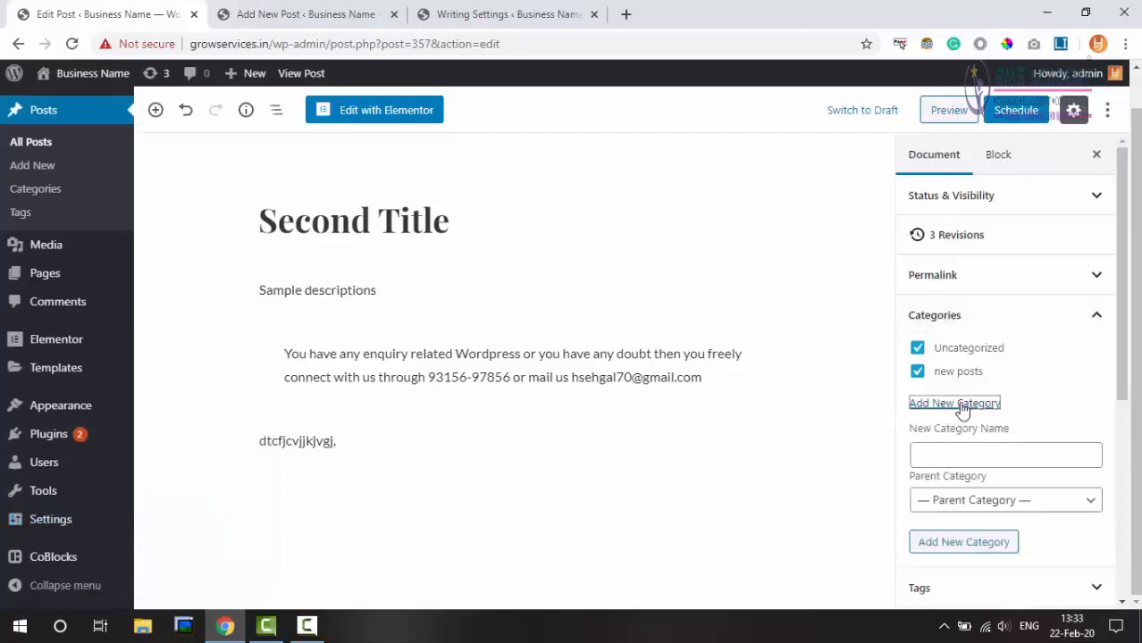
pyautogui.click(982, 455)
pyautogui.write('c')
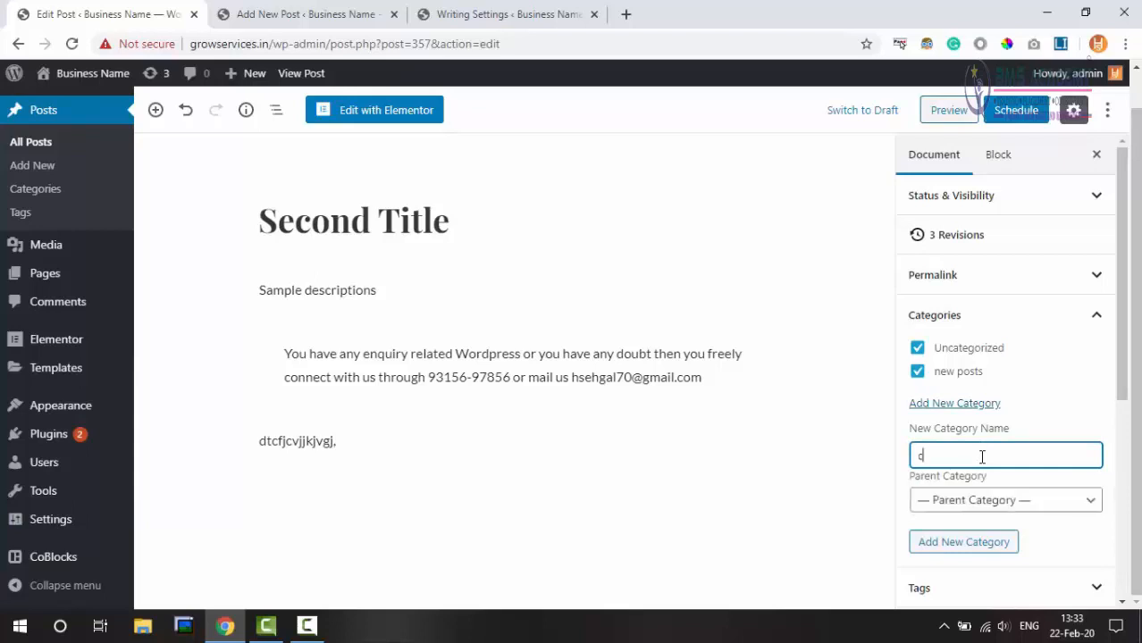
pyautogui.write('aterory 1')
pyautogui.rightClick(949, 455)
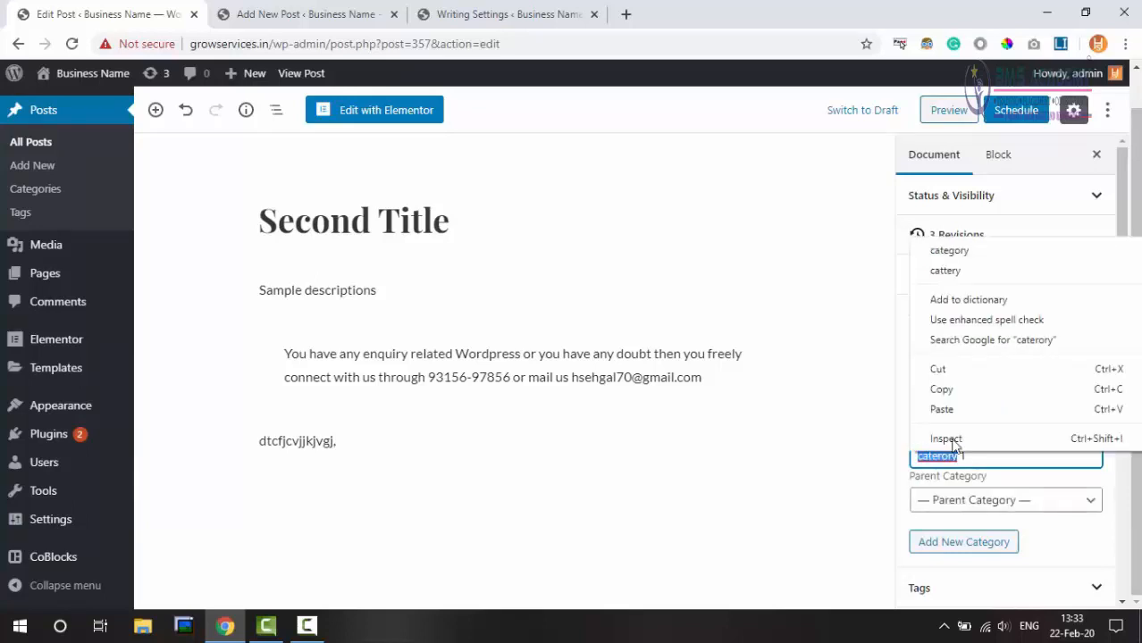
pyautogui.click(964, 251)
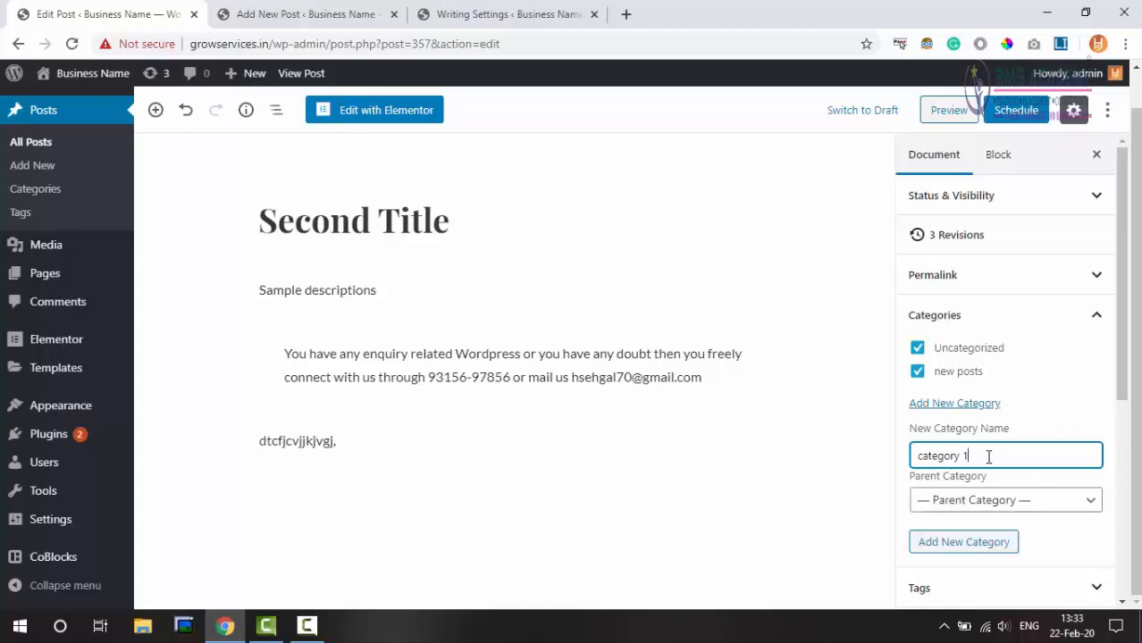
pyautogui.click(1012, 502)
pyautogui.click(1002, 502)
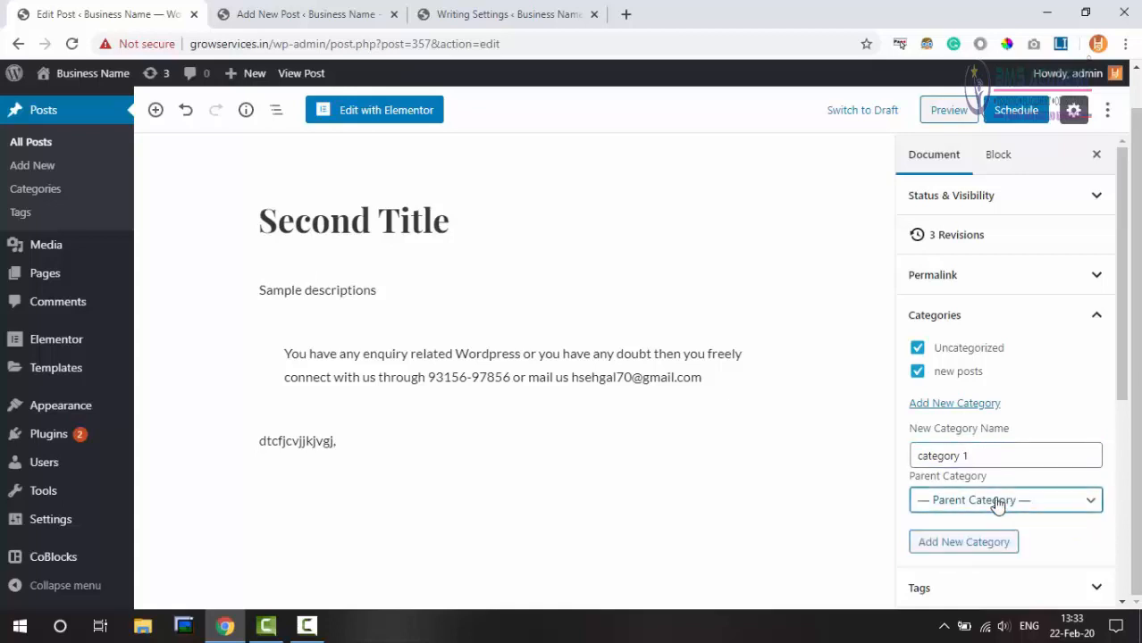
pyautogui.click(960, 540)
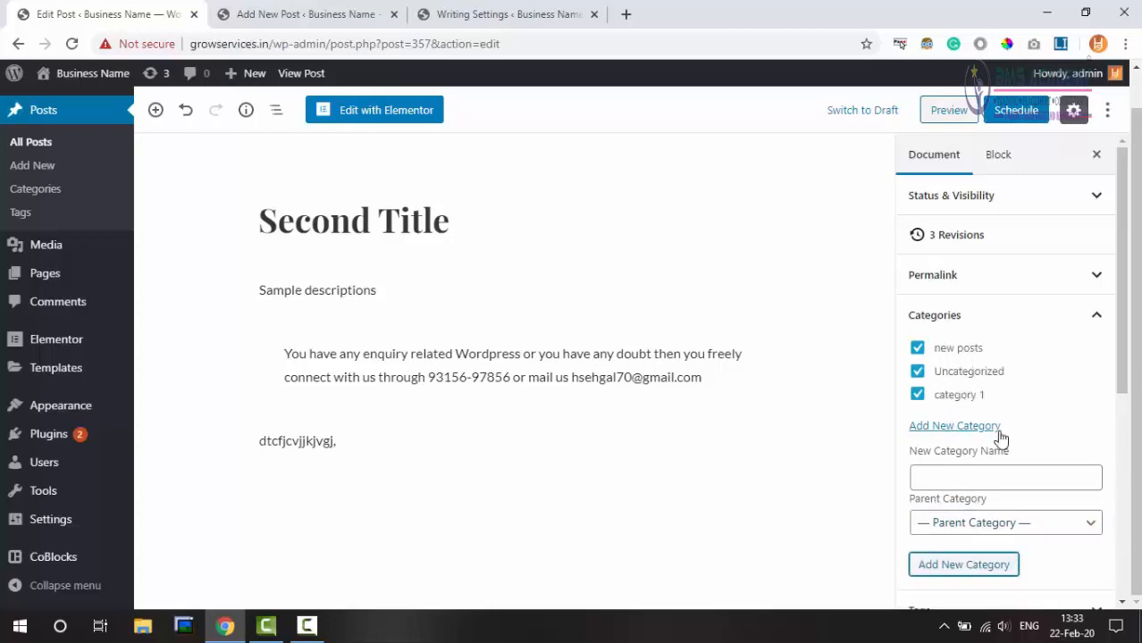
# Step: Add a new category named "section 1 for category" with "category 1" as its parent
pyautogui.click(969, 480)
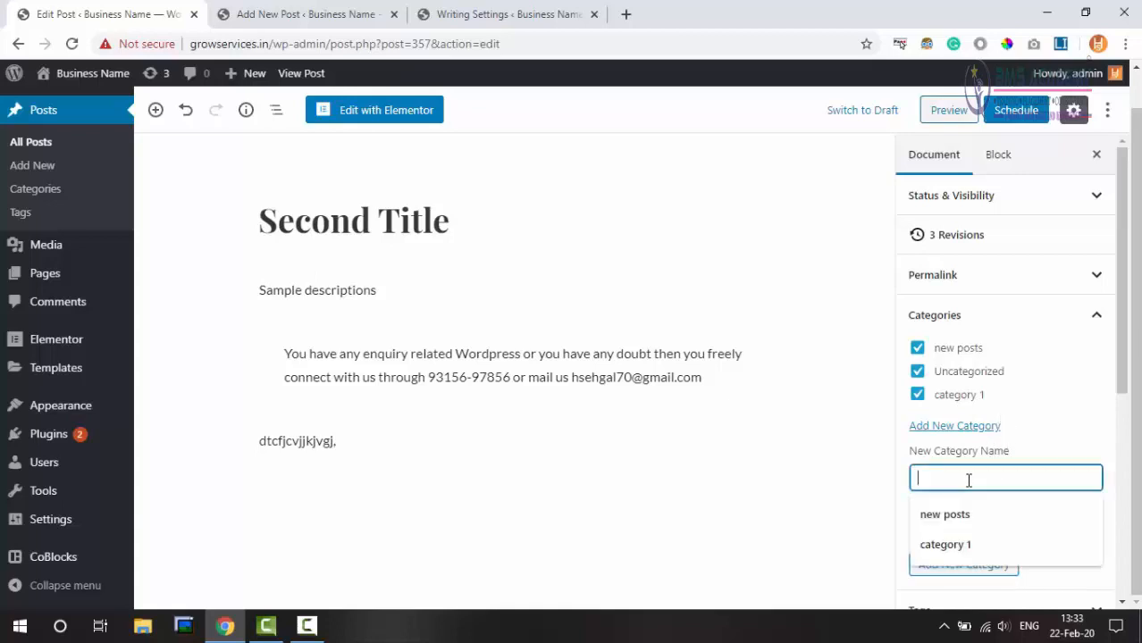
pyautogui.write('sectio')
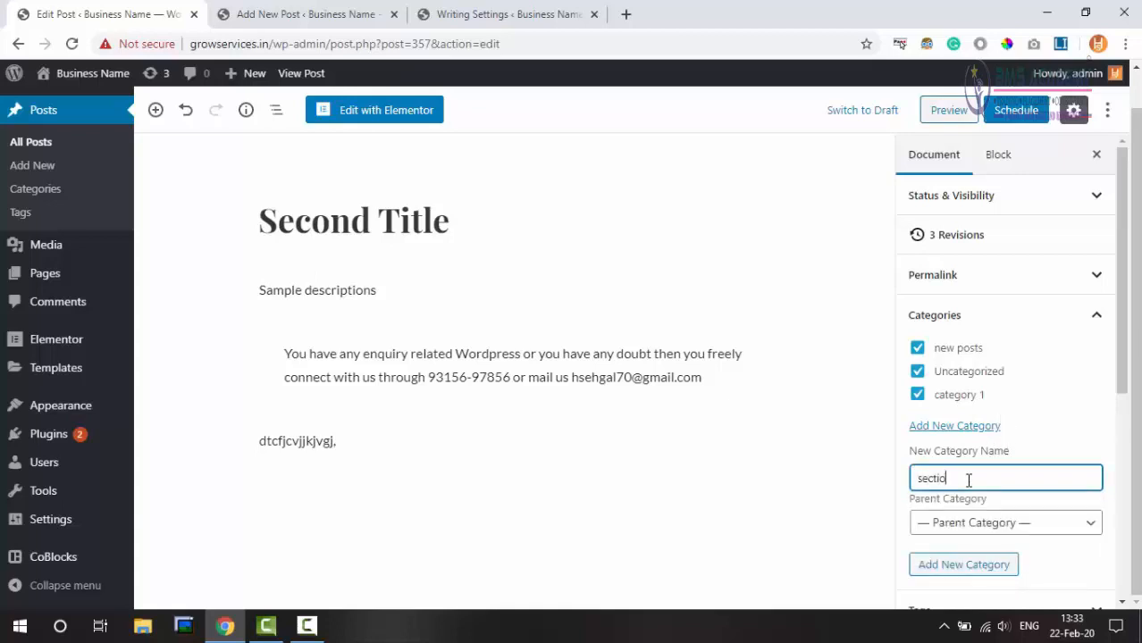
pyautogui.write('n 1 for category')
pyautogui.click(1016, 525)
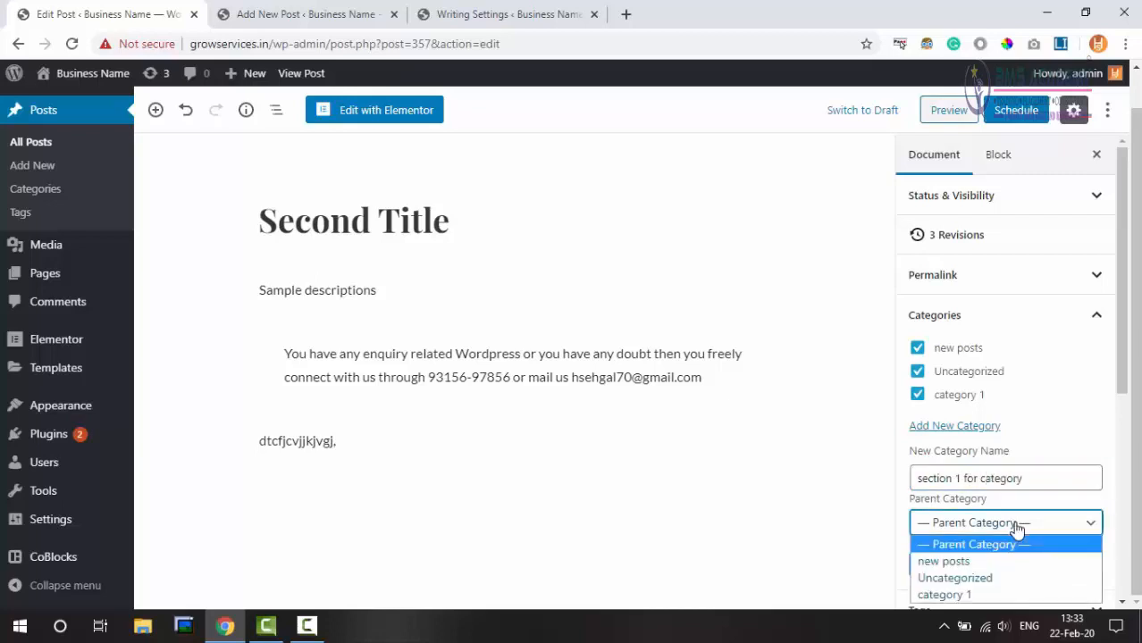
pyautogui.click(973, 597)
pyautogui.click(960, 572)
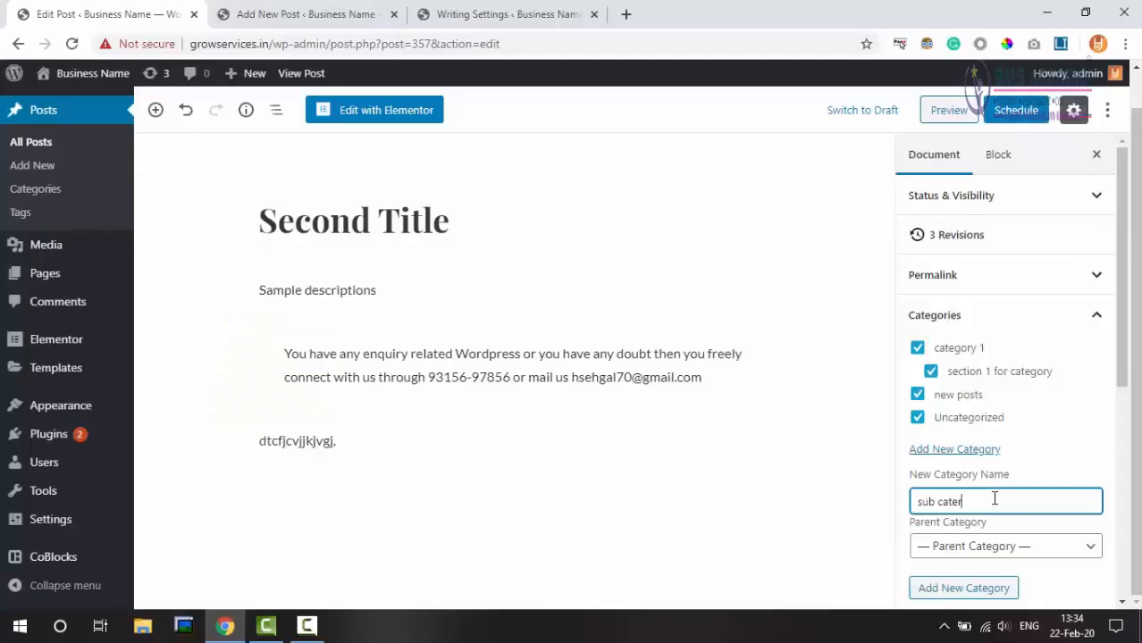
# Step: Add a new category named "sub category" with "category 1" as its parent
pyautogui.click(1017, 548)
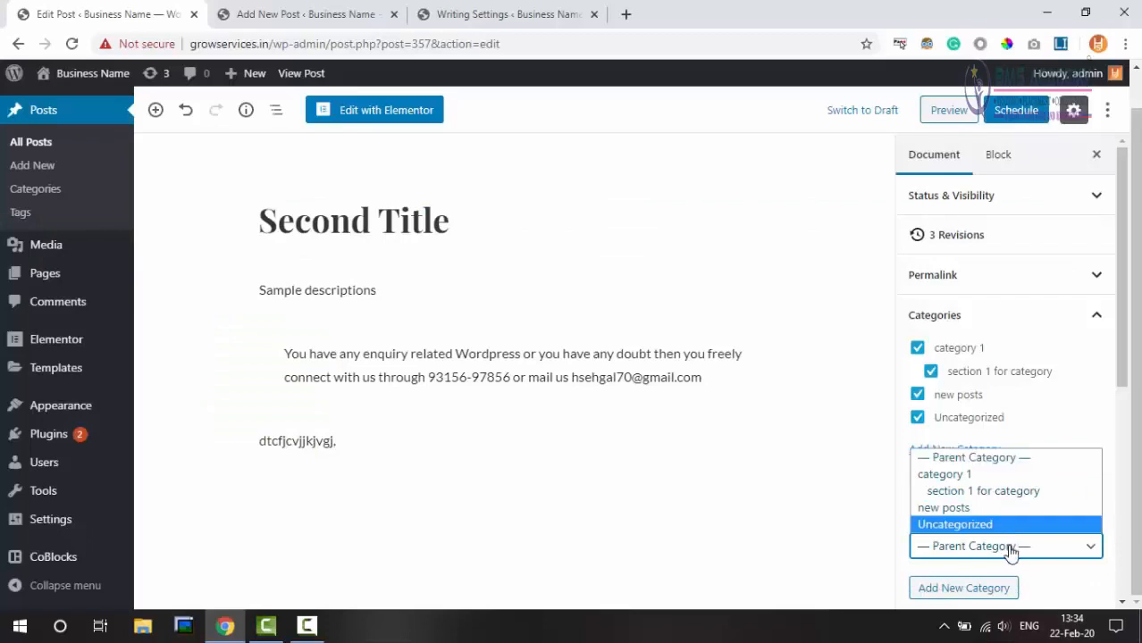
pyautogui.click(970, 547)
pyautogui.click(986, 550)
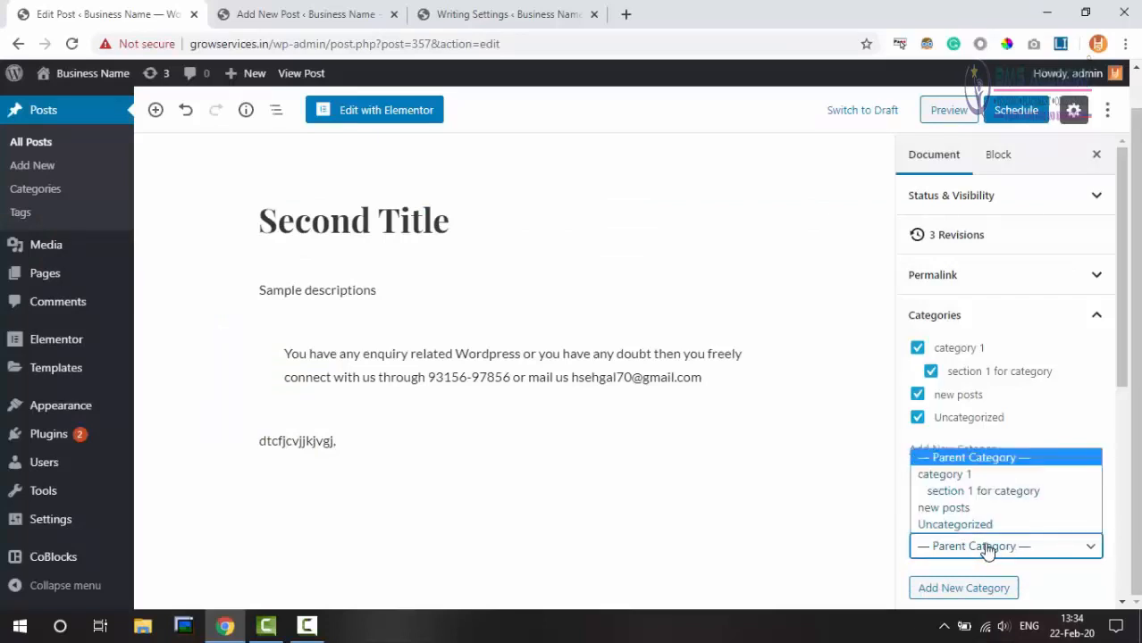
pyautogui.click(970, 479)
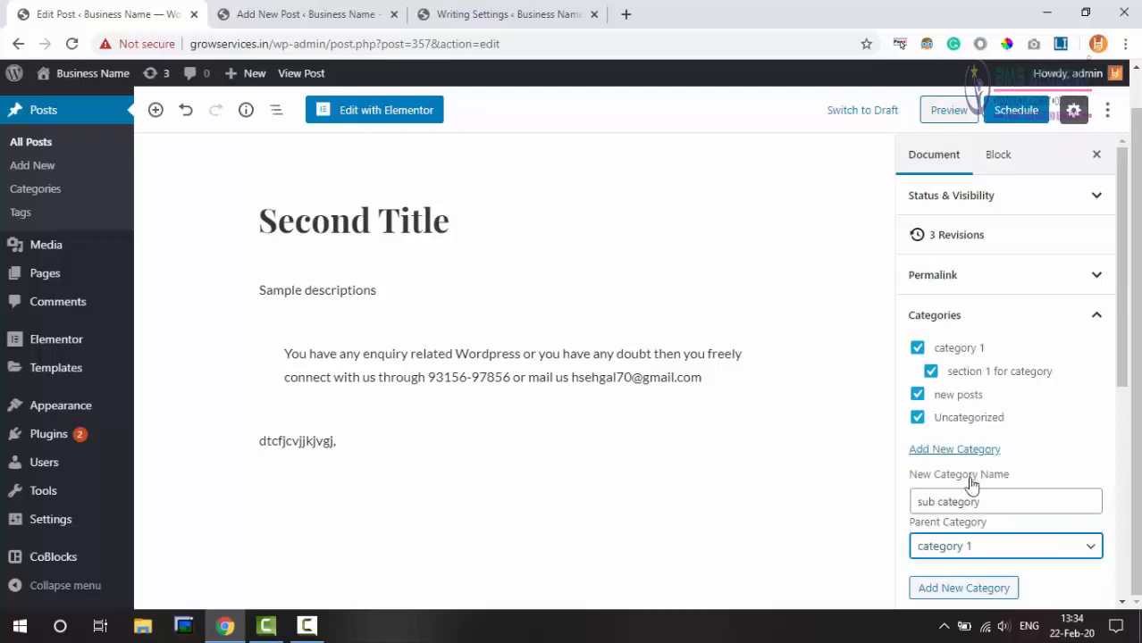
pyautogui.click(972, 590)
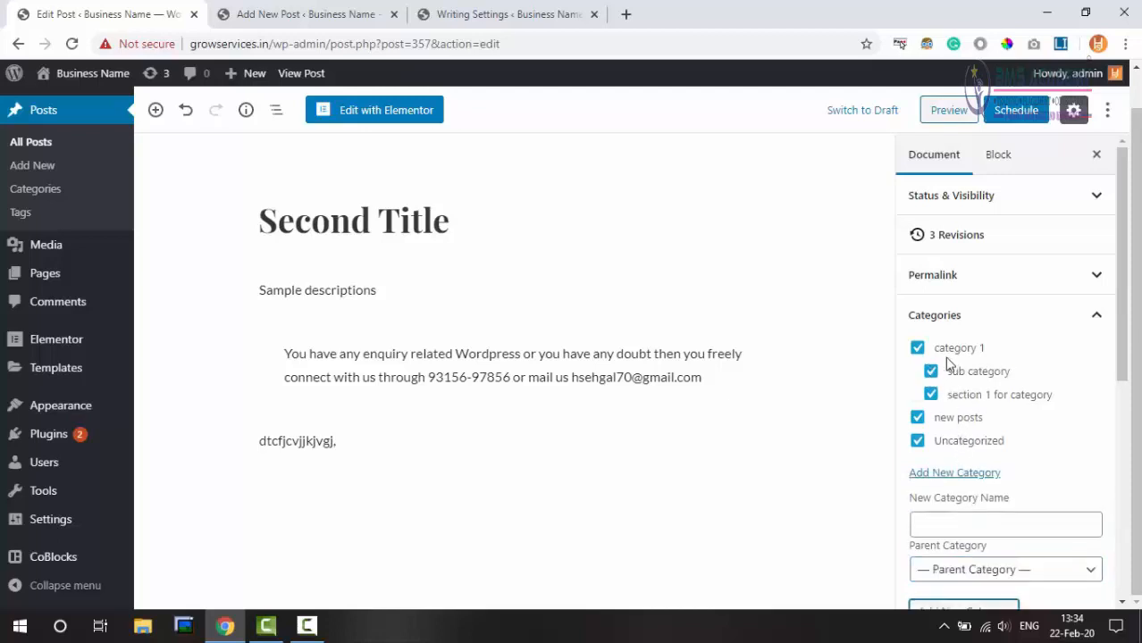
# Step: Keep only "new posts" and "sub category" assigned to the post, and set its publish date to February 22, 2020
pyautogui.click(918, 440)
pyautogui.click(1095, 196)
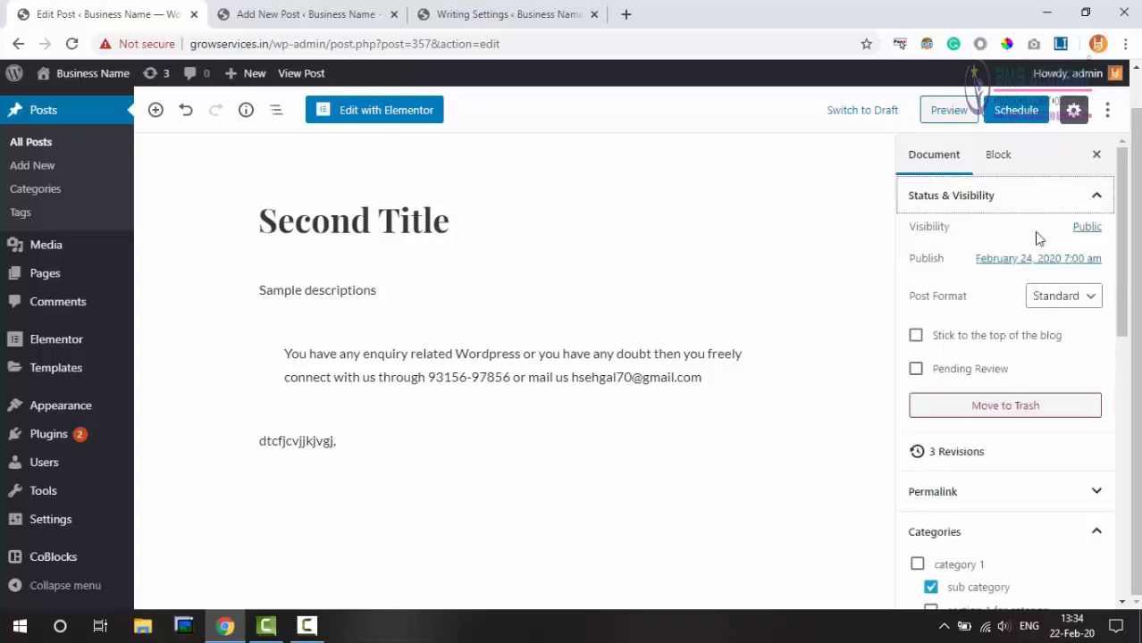
pyautogui.click(1073, 259)
pyautogui.click(1024, 498)
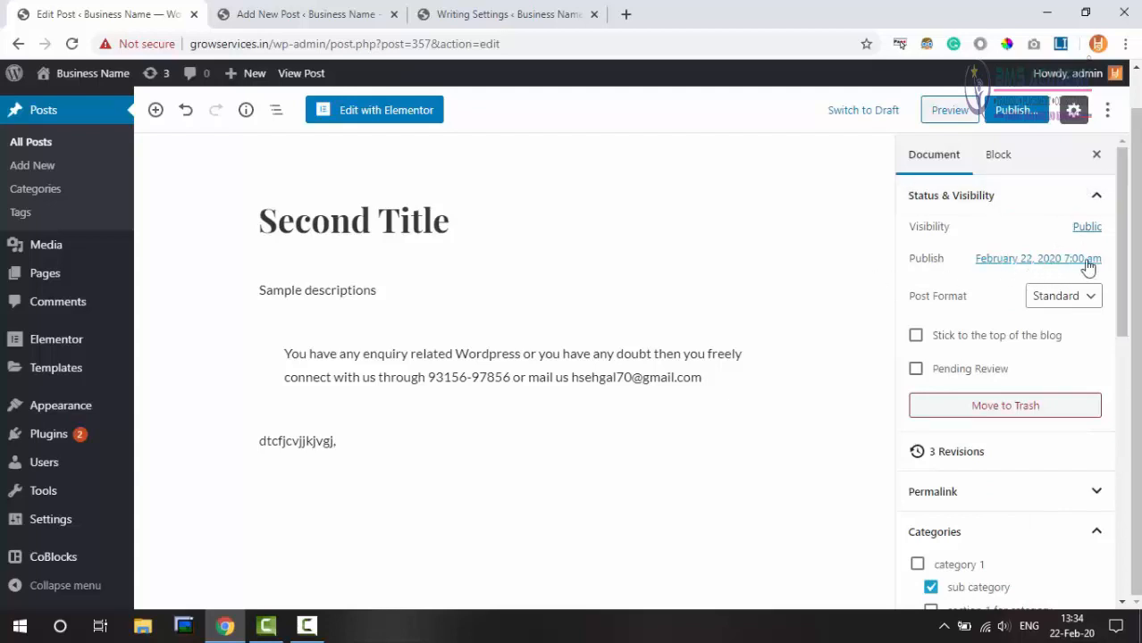
# Step: Publish the "Second Title" post and open its live page in a new browser tab
pyautogui.click(1019, 115)
pyautogui.click(1028, 111)
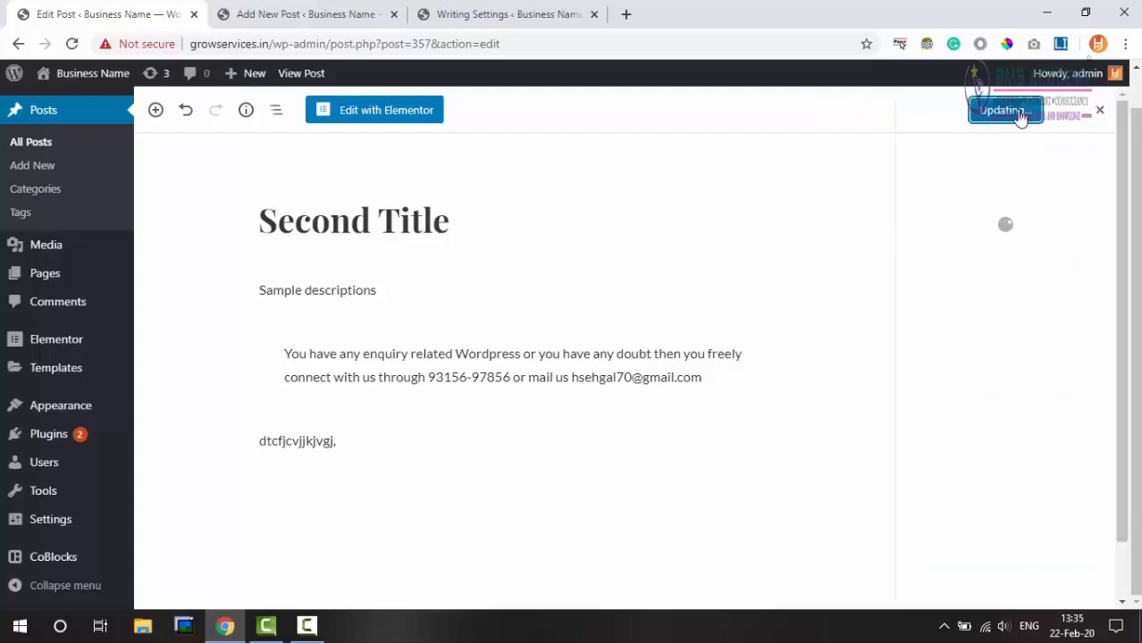
pyautogui.rightClick(304, 77)
pyautogui.click(366, 81)
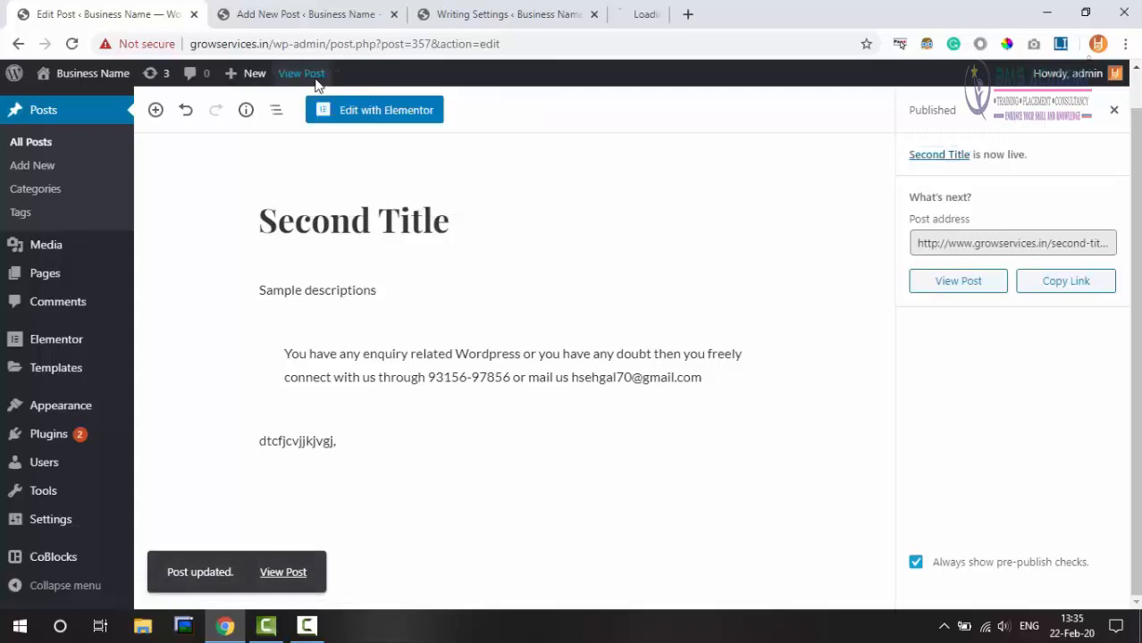
pyautogui.click(683, 11)
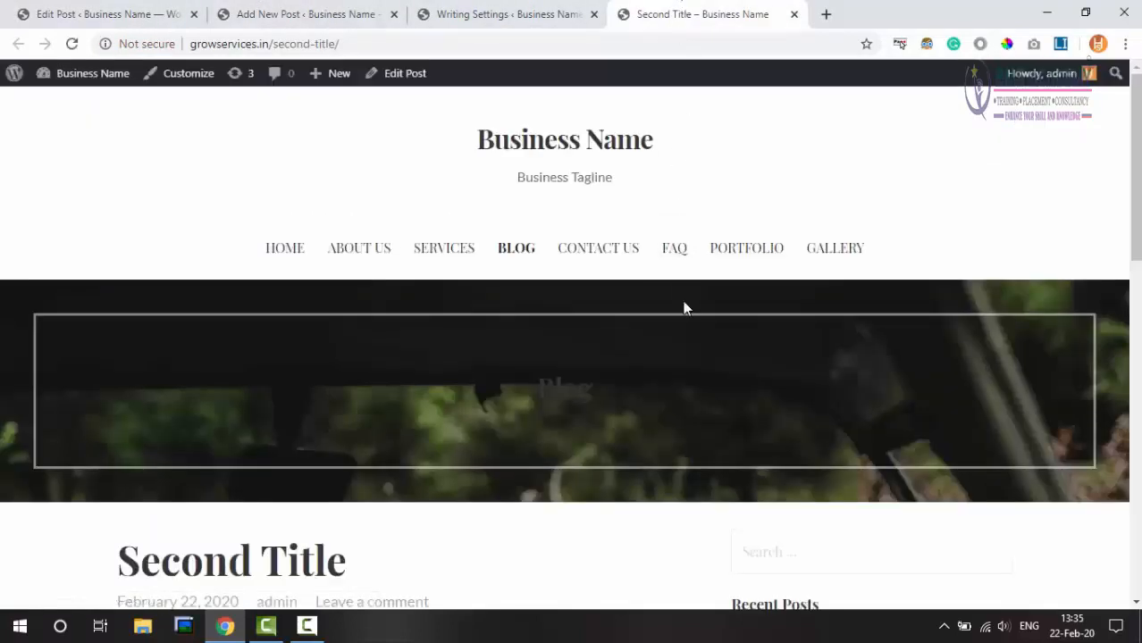
# Step: Examine the categories listed beneath the published "Second Title" post
pyautogui.scroll(-5, 682, 304)
pyautogui.scroll(1, 685, 308)
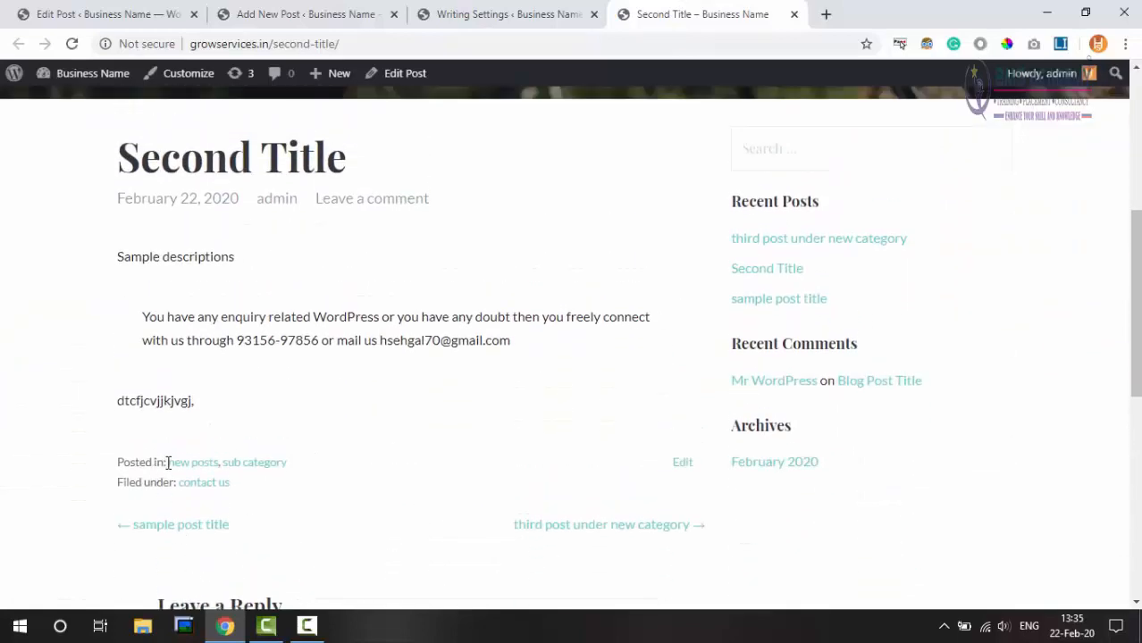
pyautogui.moveTo(176, 465); pyautogui.dragTo(198, 462)
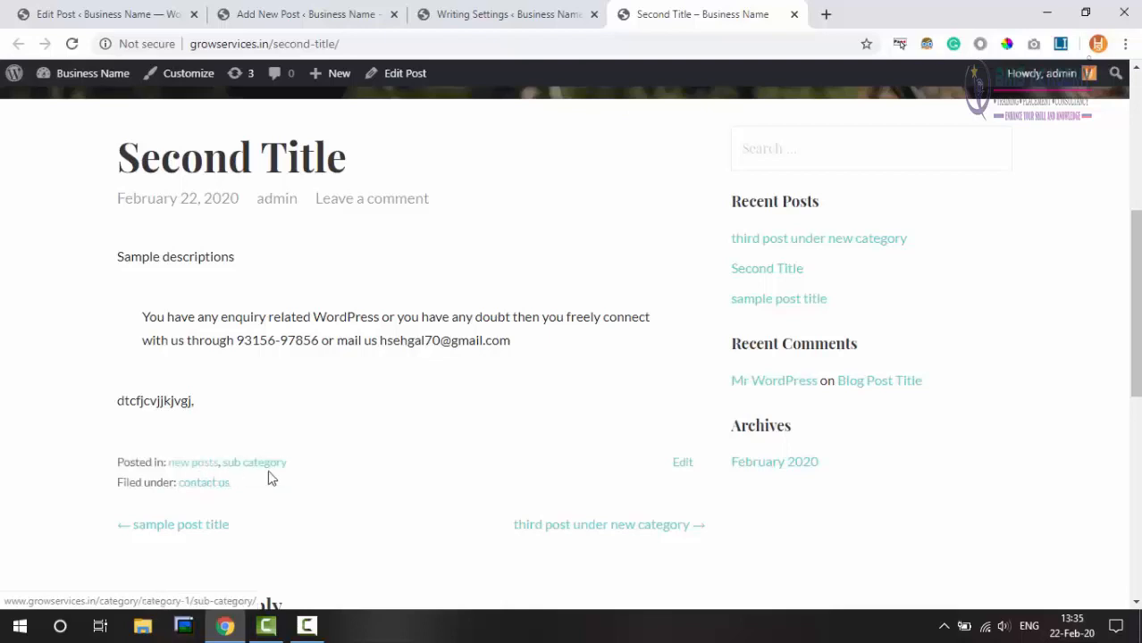
pyautogui.moveTo(299, 465); pyautogui.dragTo(180, 464)
pyautogui.click(383, 455)
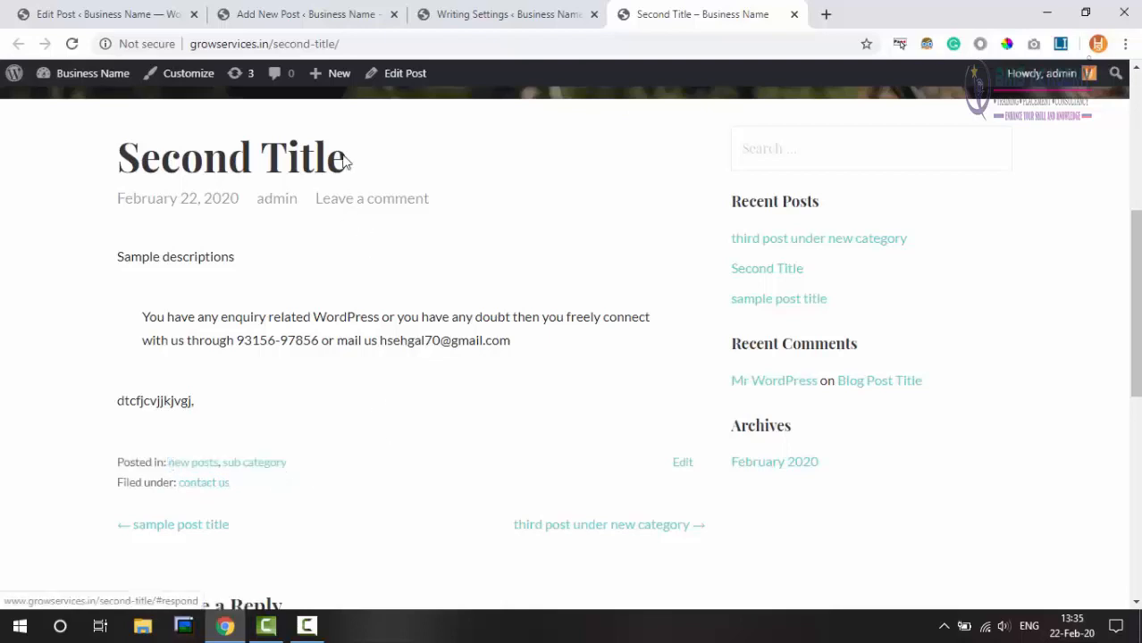
# Step: Return to the editor of the post "third post under new category"
pyautogui.click(313, 13)
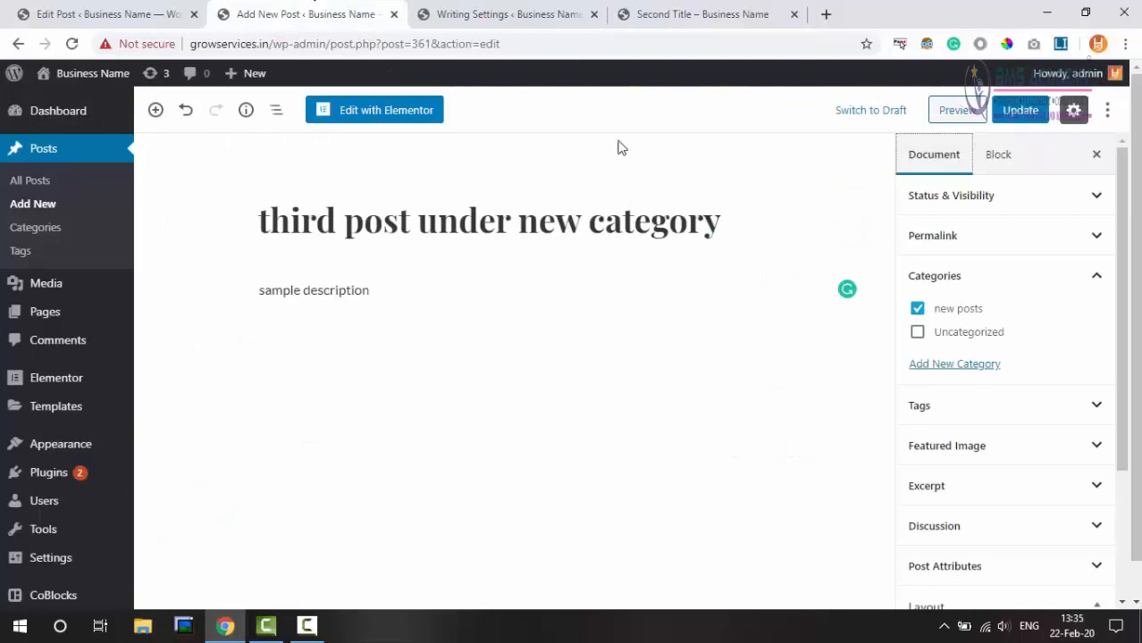